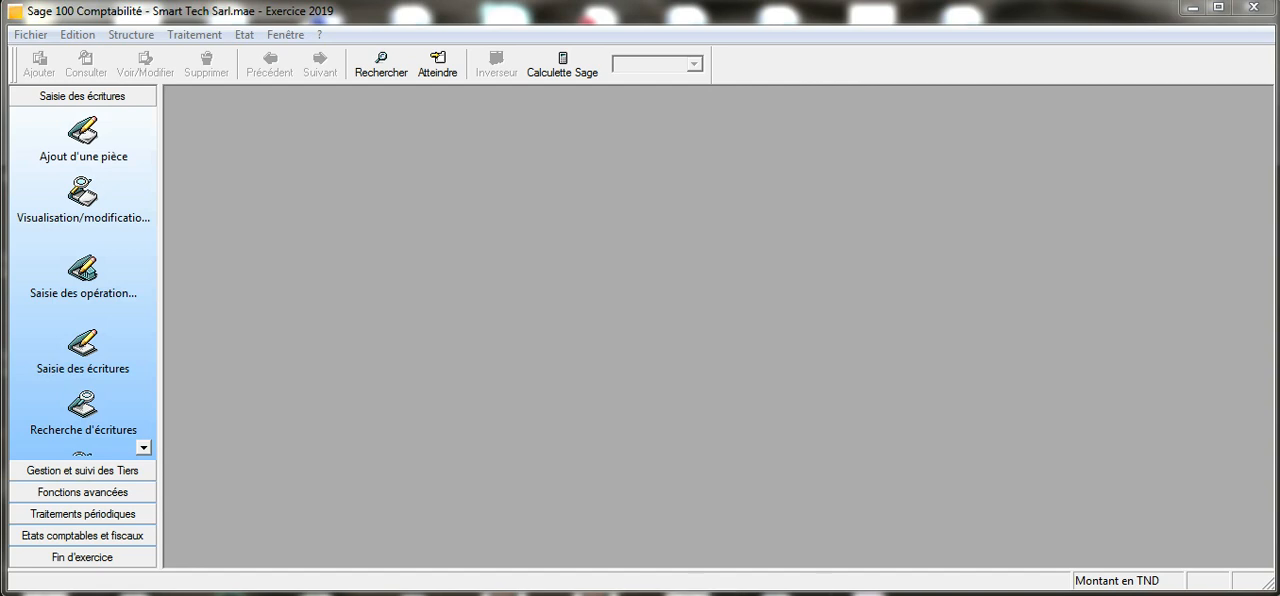
- Switch to the sales invoice PDF in Adobe Reader and review its header, article lines, tax amounts and payment terms
left_click(494, 595)
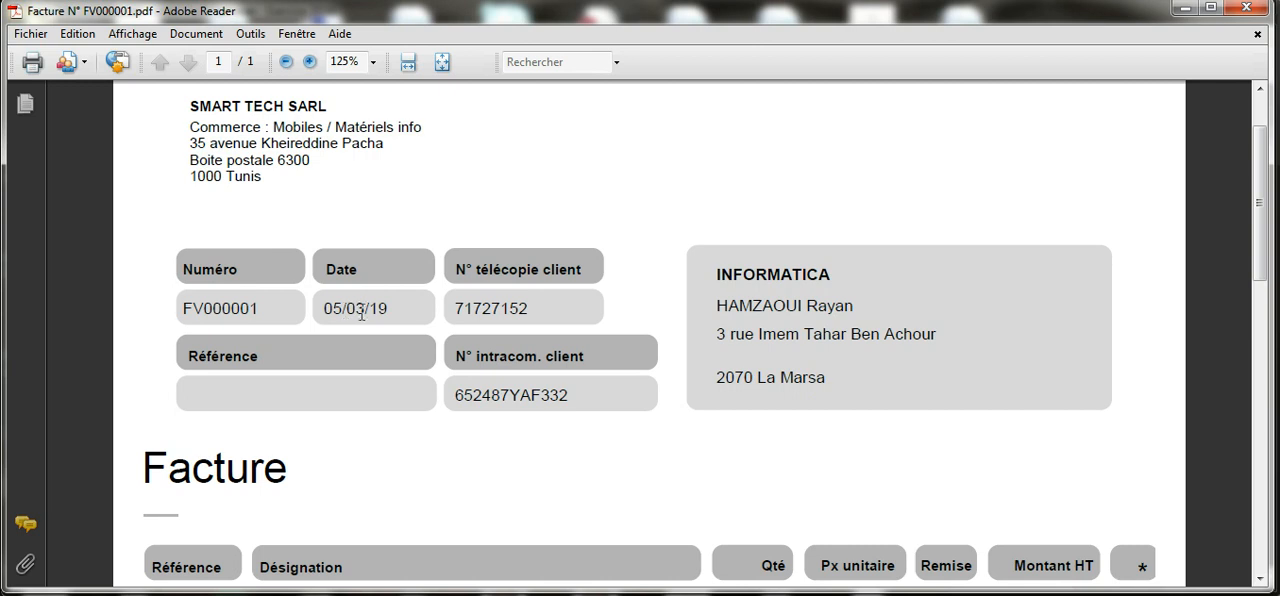
scroll(480, 262, "down", 3)
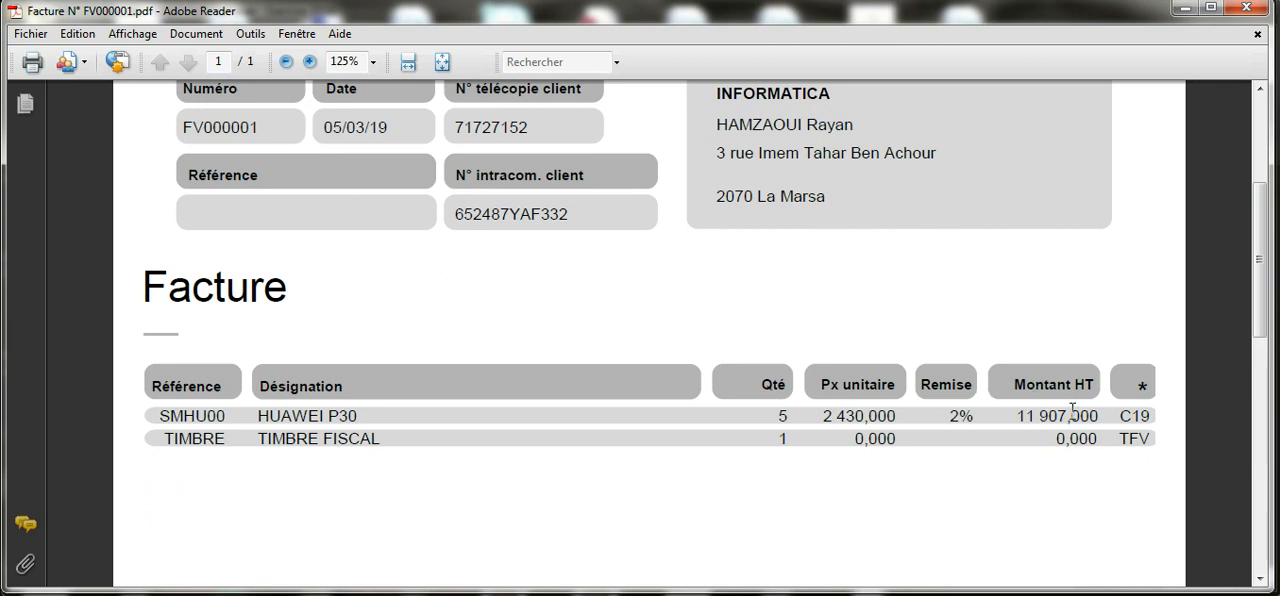
scroll(1086, 360, "down", 5)
scroll(1084, 362, "down", 3)
scroll(912, 348, "down", 2)
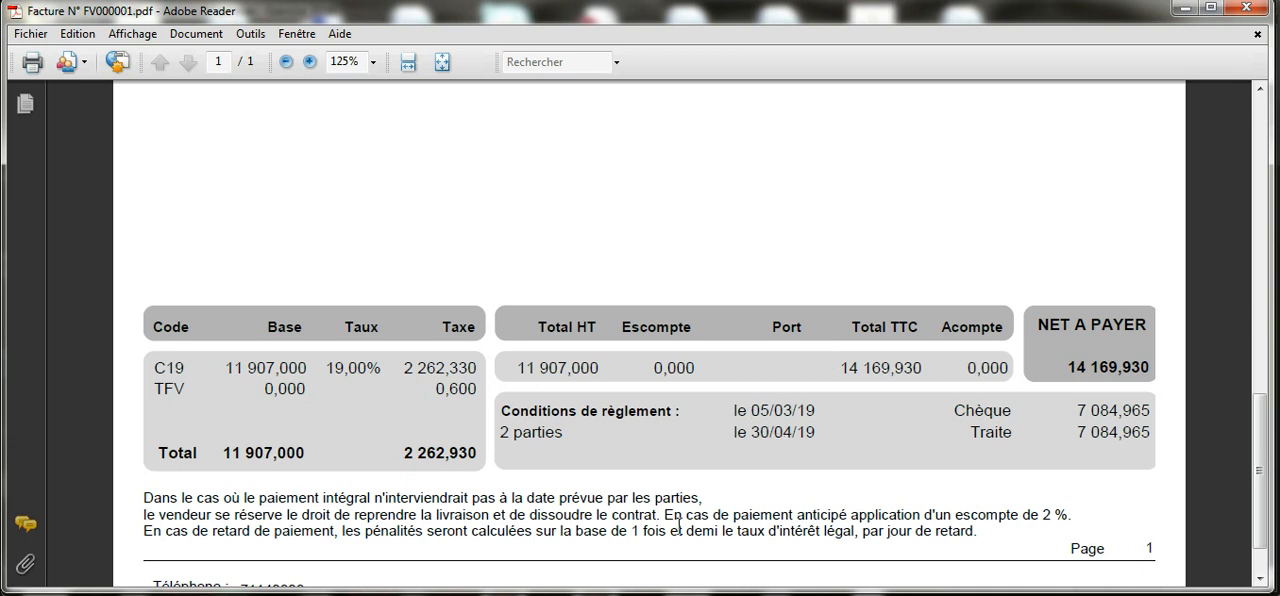
left_click(560, 585)
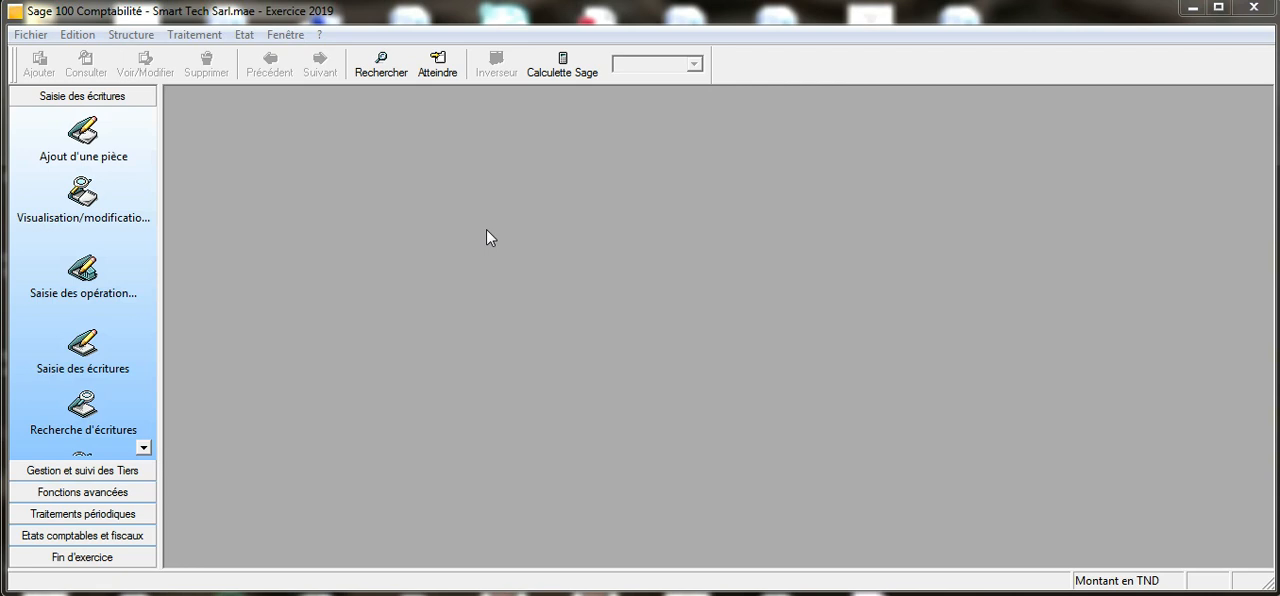
- Open the March 2019 sales journal (VNT) from the entry journals in Sage 100 Comptabilité and maximize it
left_click(204, 37)
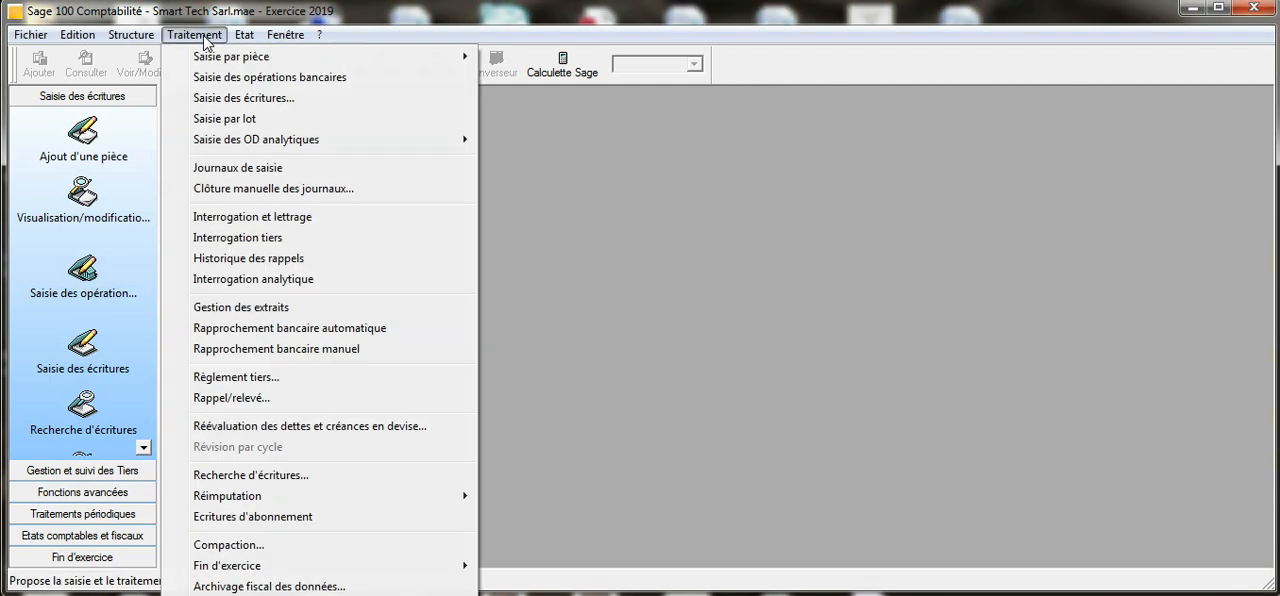
mouse_move(229, 60)
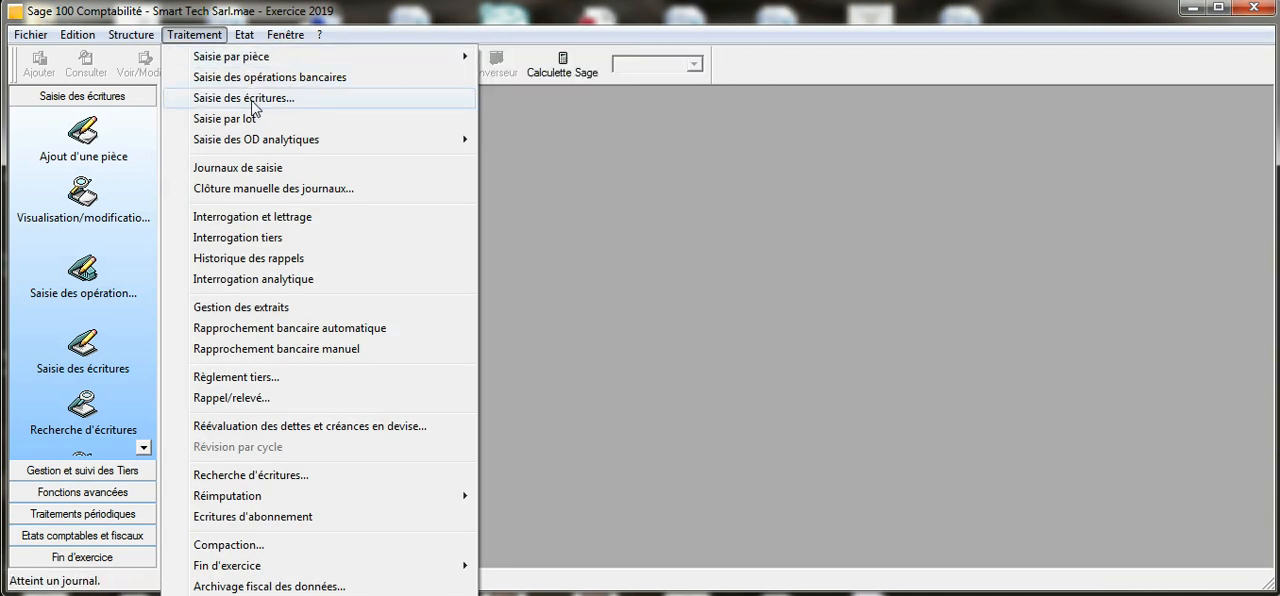
left_click(276, 175)
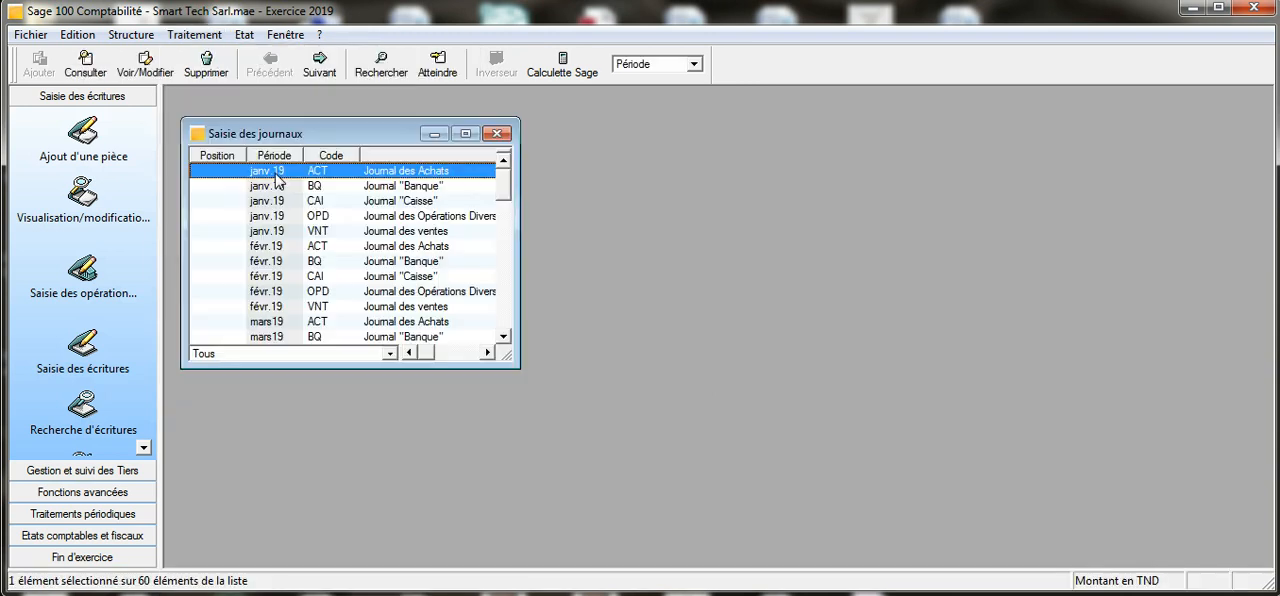
left_click(466, 134)
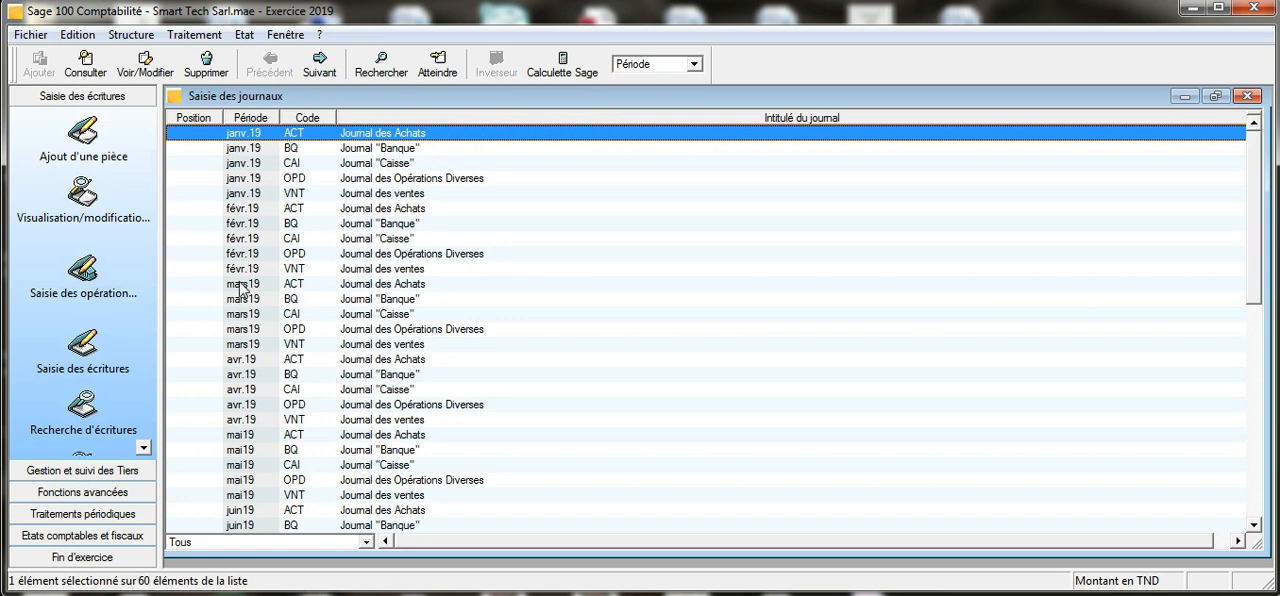
double_click(372, 347)
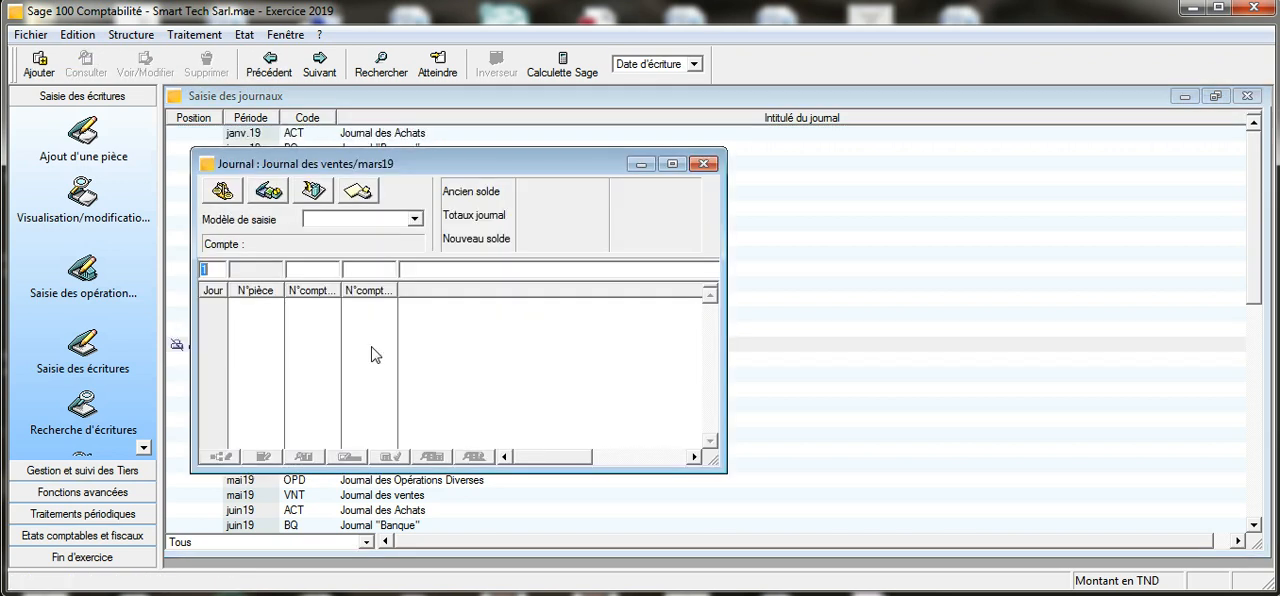
left_click(672, 164)
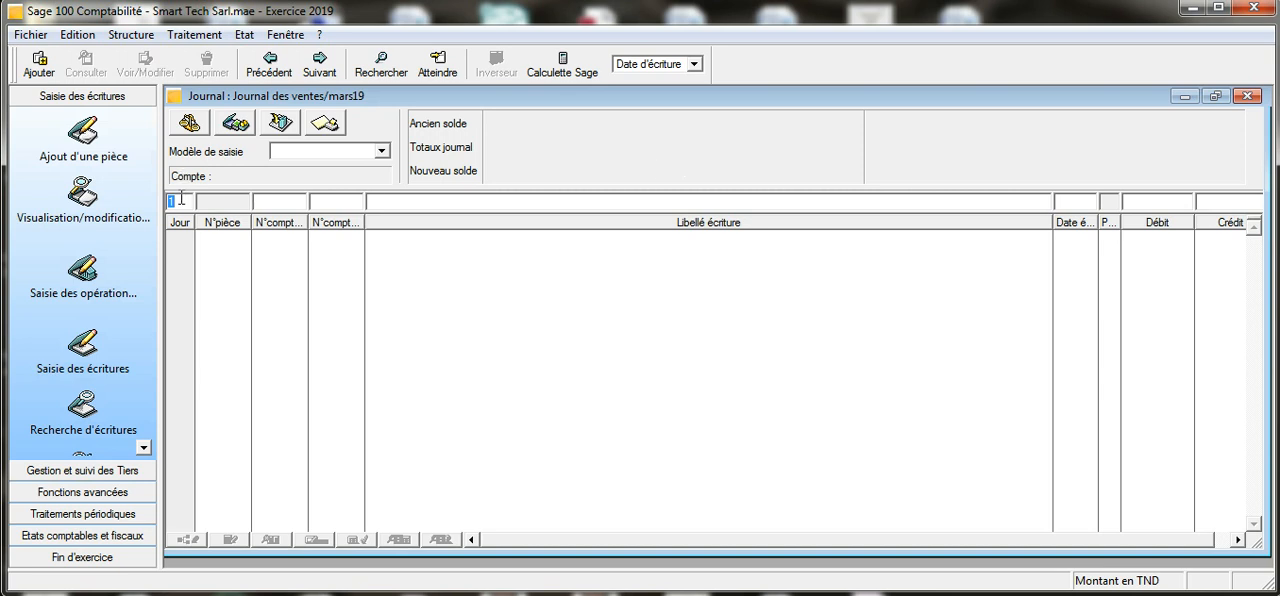
- Begin the invoice entry on day 05 with general account 41100000 and the INFORMATICA customer account
type("05")
key("Tab")
type("411")
key("Tab")
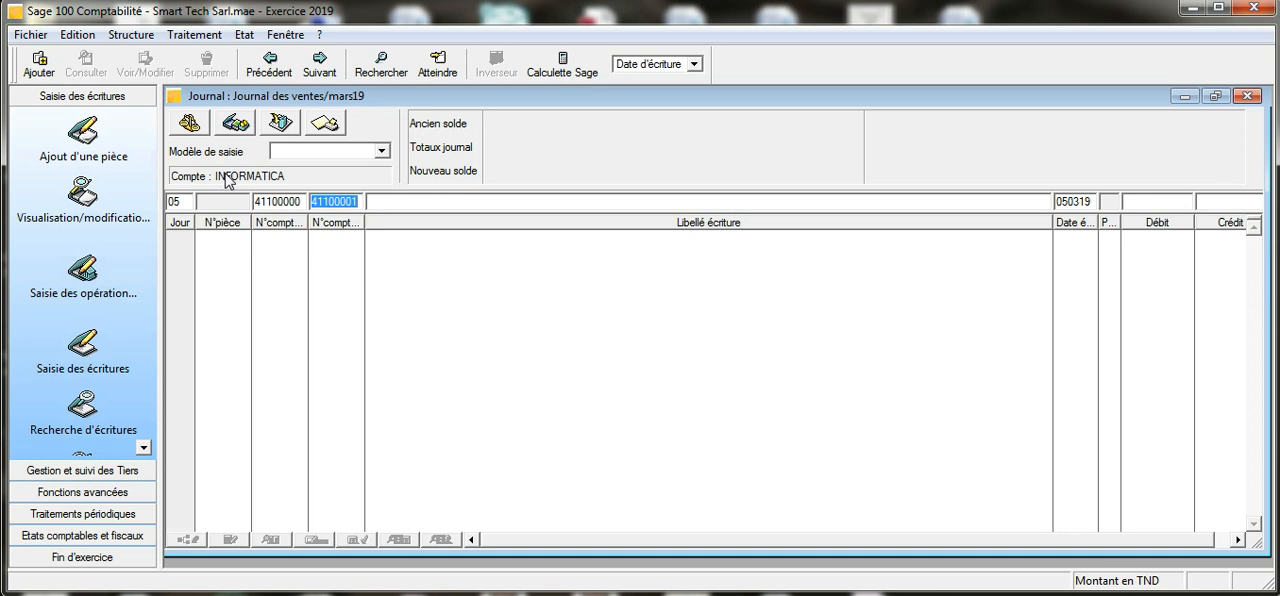
- Label the customer line "FACTURE FV00001 INFORMATICA" and keep the proposed due date
left_click(381, 204)
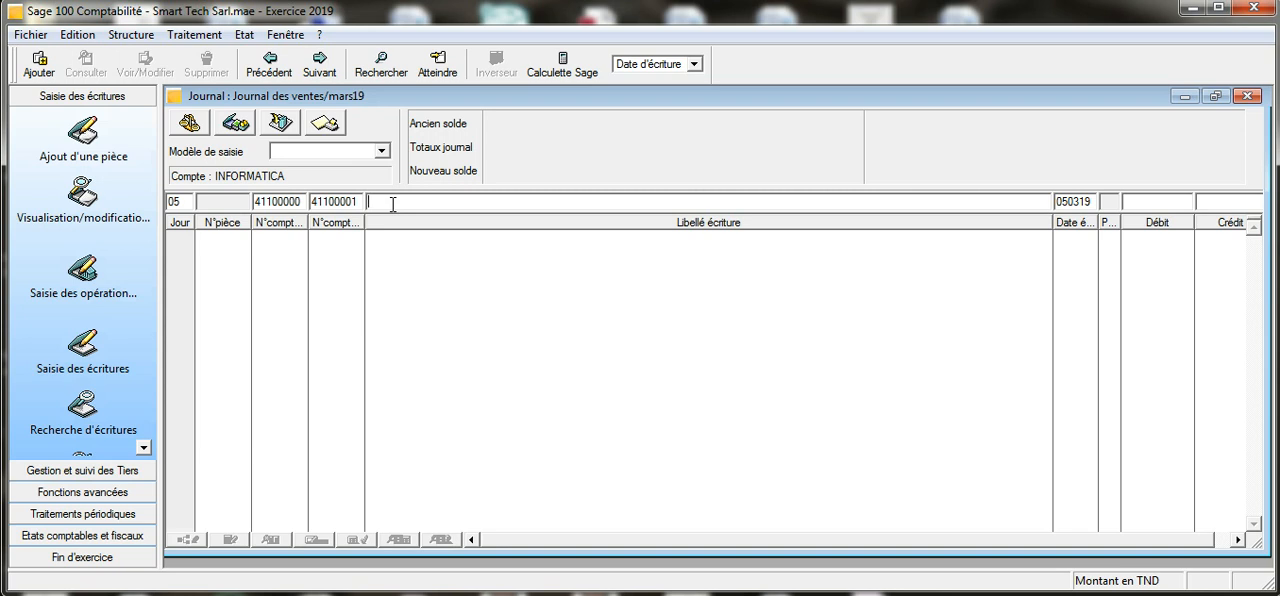
type("FACTURE V")
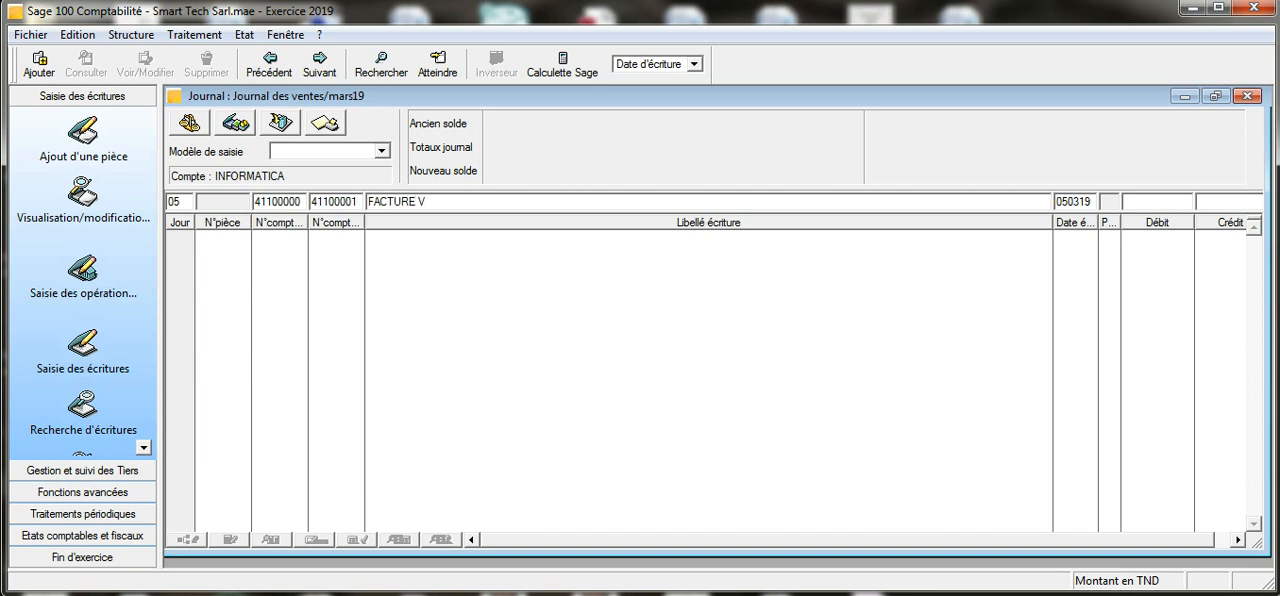
key("BackSpace")
type("FV00001 INFORMA")
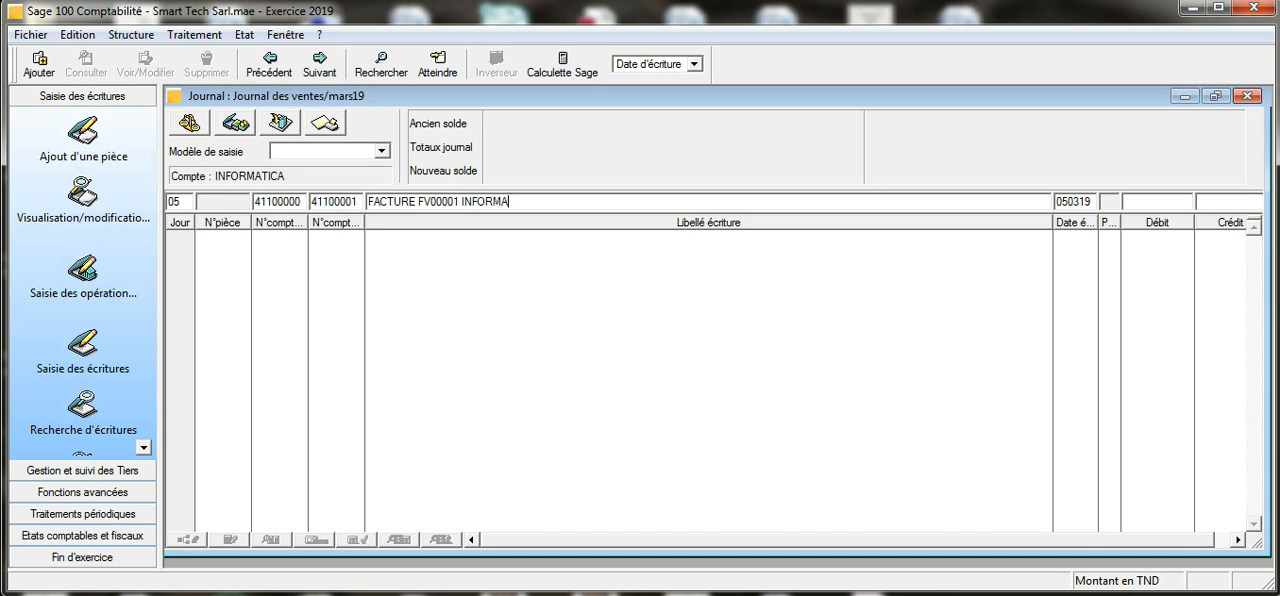
type("TICA")
key("Tab")
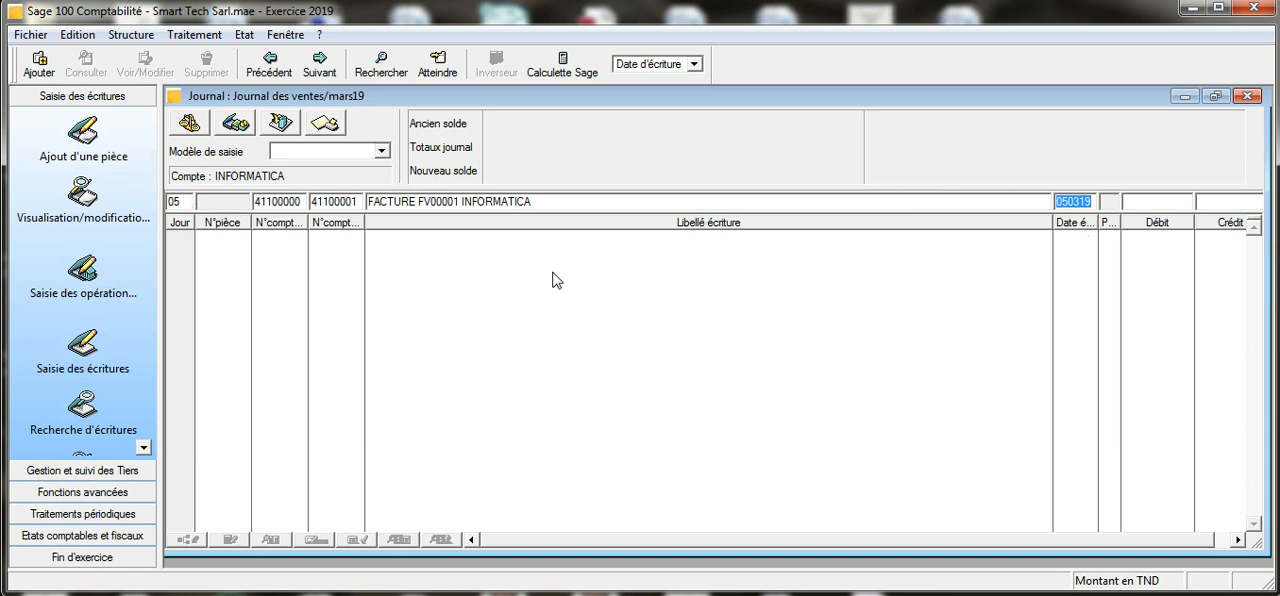
- Debit the customer line with the invoice's net payable of 14169,930 and accept its split into cheque and draft due dates
left_click(1150, 199)
left_click(493, 592)
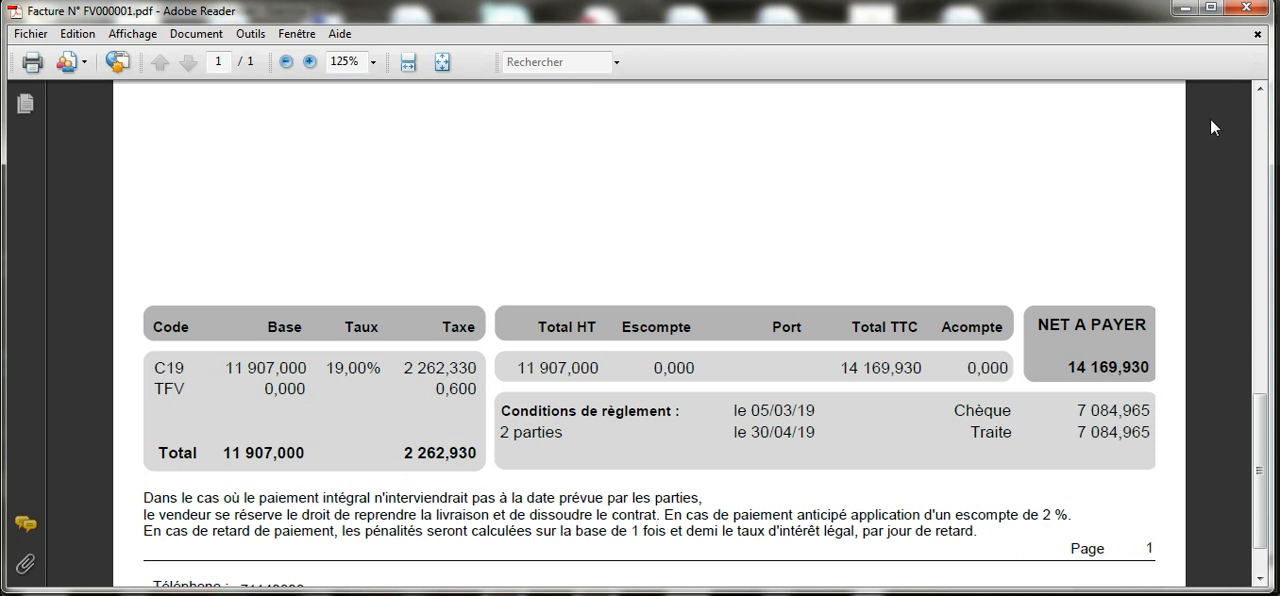
left_click(1186, 8)
type("1")
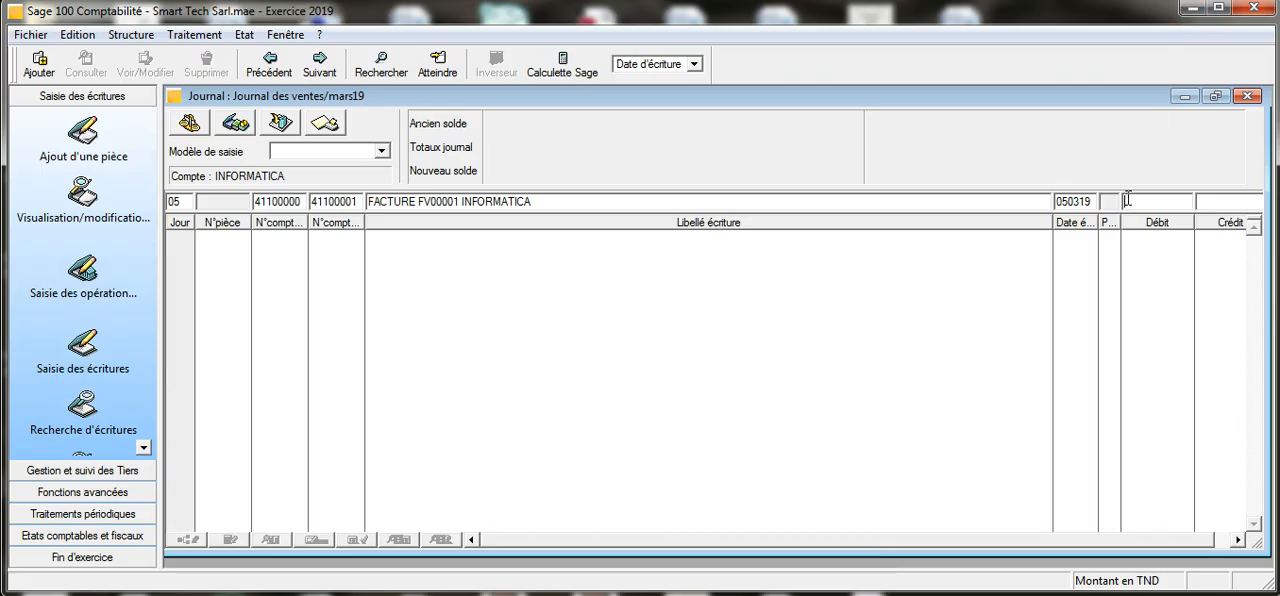
type("4169,930")
key("Return")
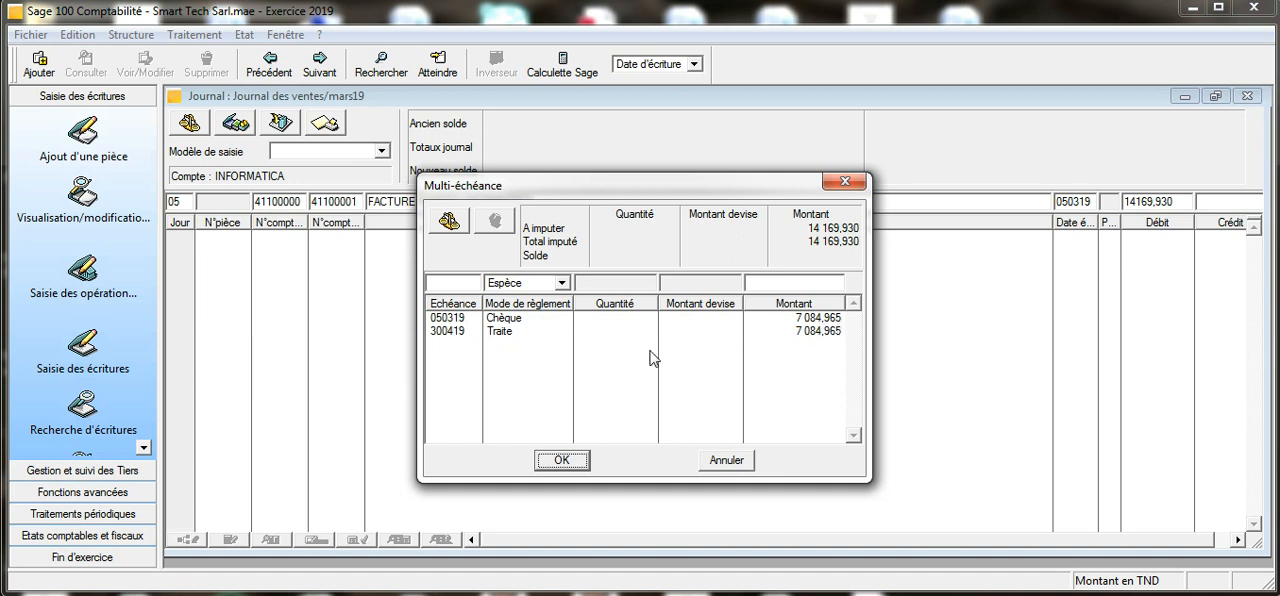
left_click(562, 460)
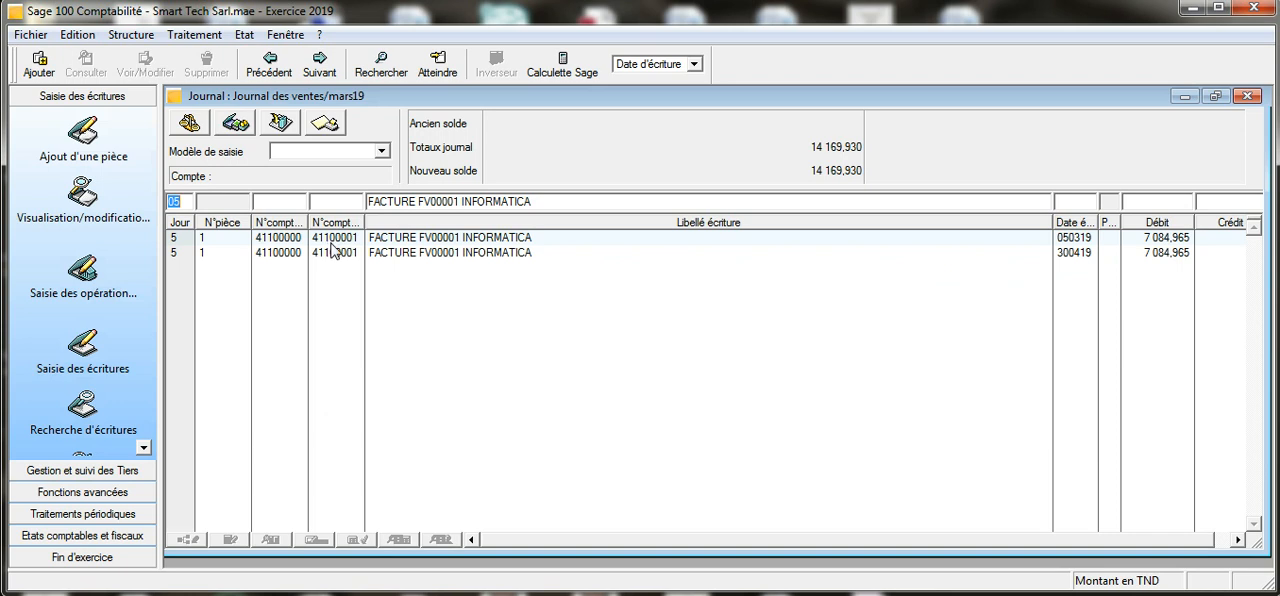
- Start a second line of the invoice entry on account 70700001, Ventes de marchandises Smartphones
left_click(280, 204)
type("707")
key("Tab")
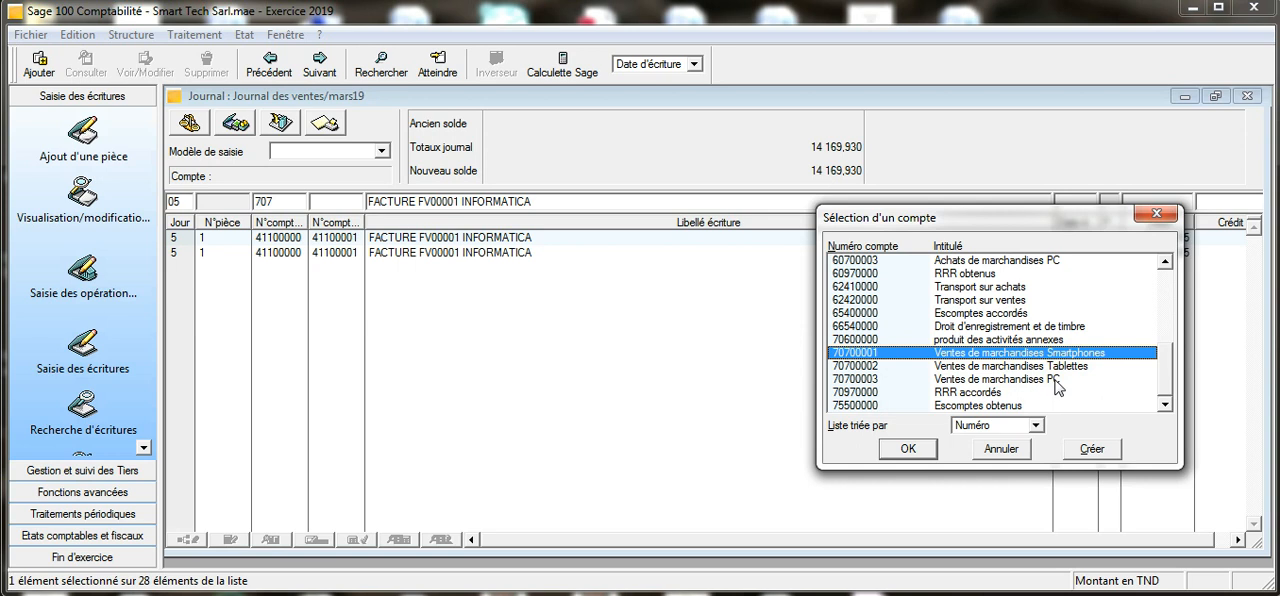
left_click(911, 451)
left_click(911, 451)
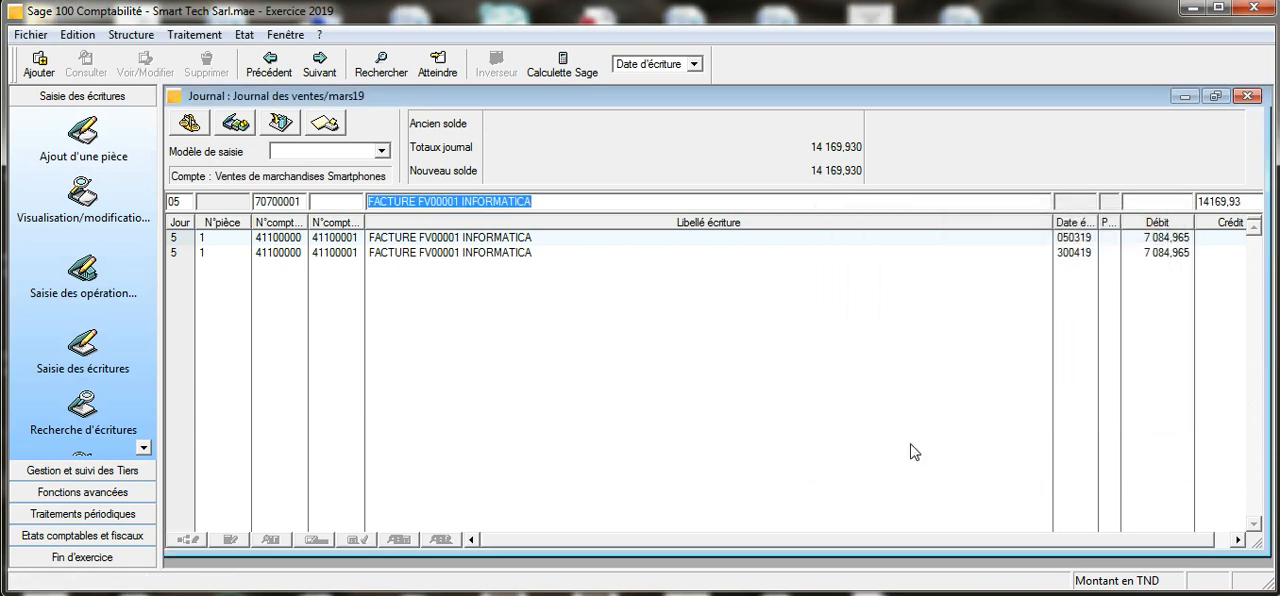
- Set the credit of the smartphone sales line to the invoice's pre-tax total of 11907 and record the line
left_click(1249, 202)
left_click_drag(1249, 202, 1152, 201)
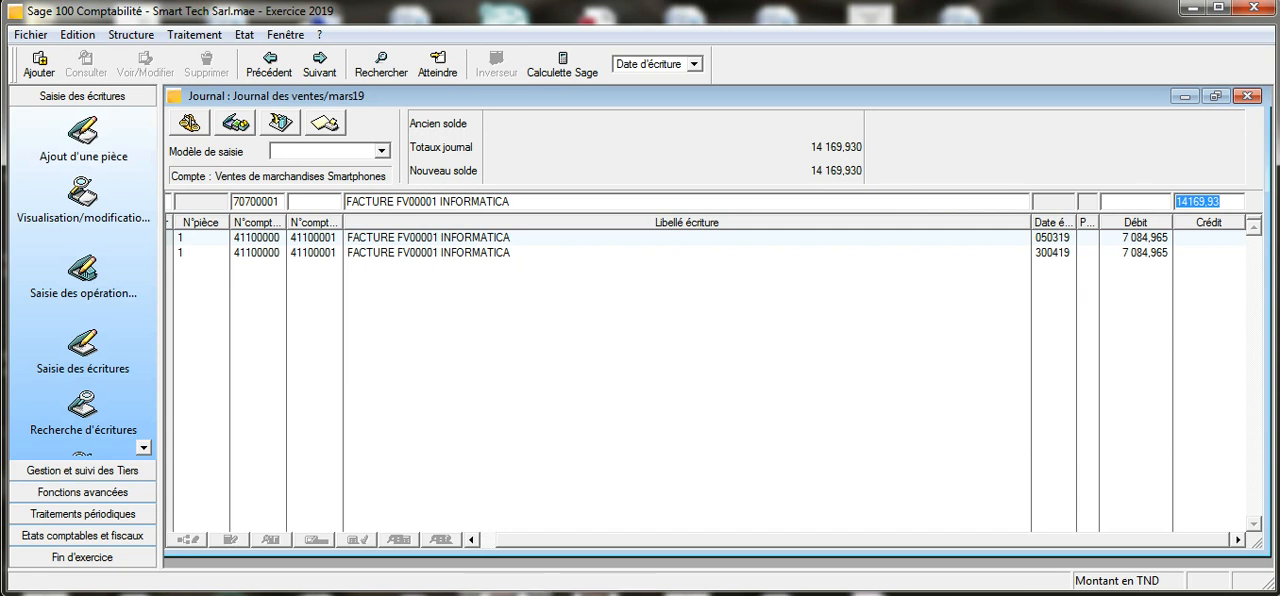
left_click(520, 594)
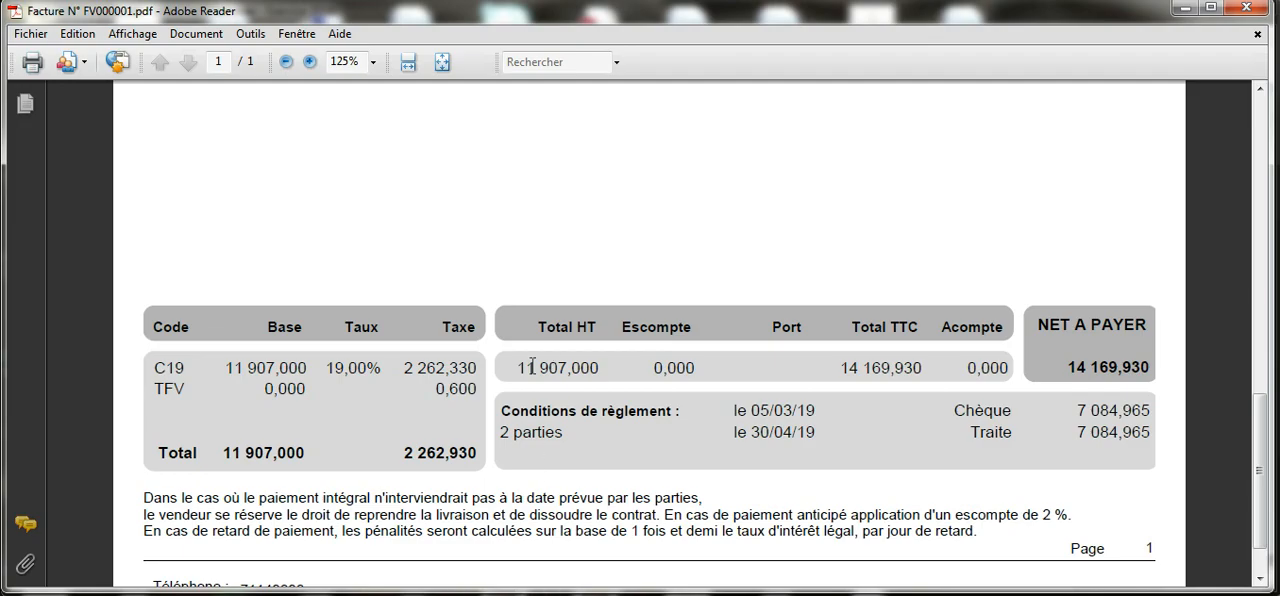
left_click(1184, 8)
type("11")
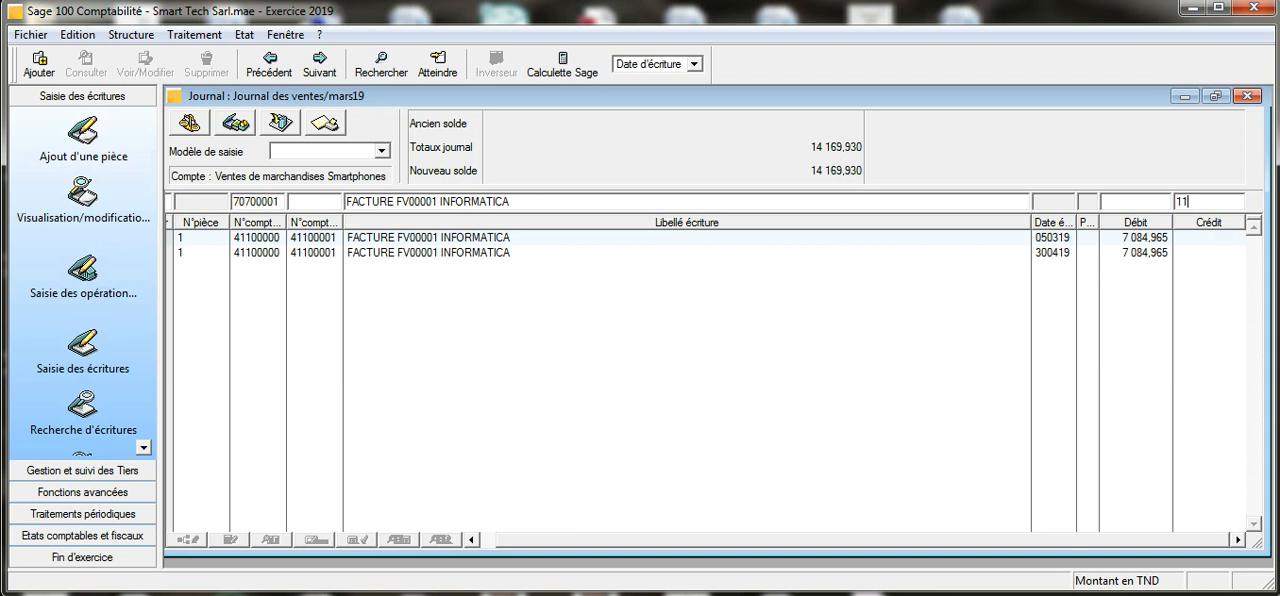
type("907")
key("Return")
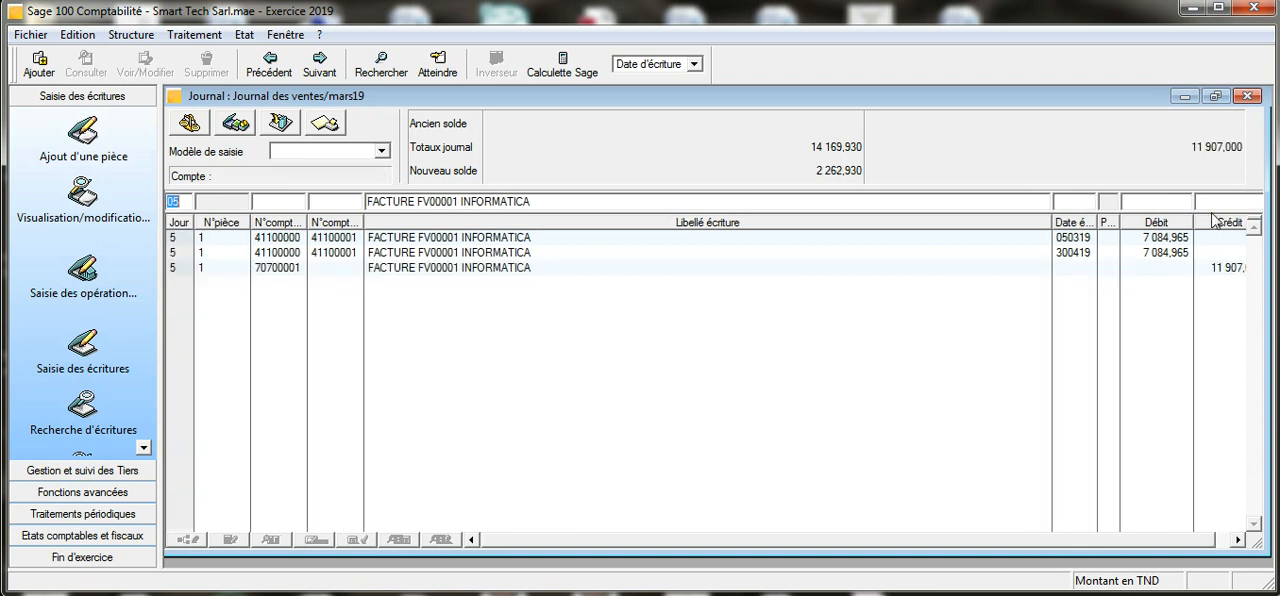
- Record the VAT line on account 43671190, TVA Collectée à 19%, with a credit of 2262,33
left_click(270, 197)
type("4367")
key("Tab")
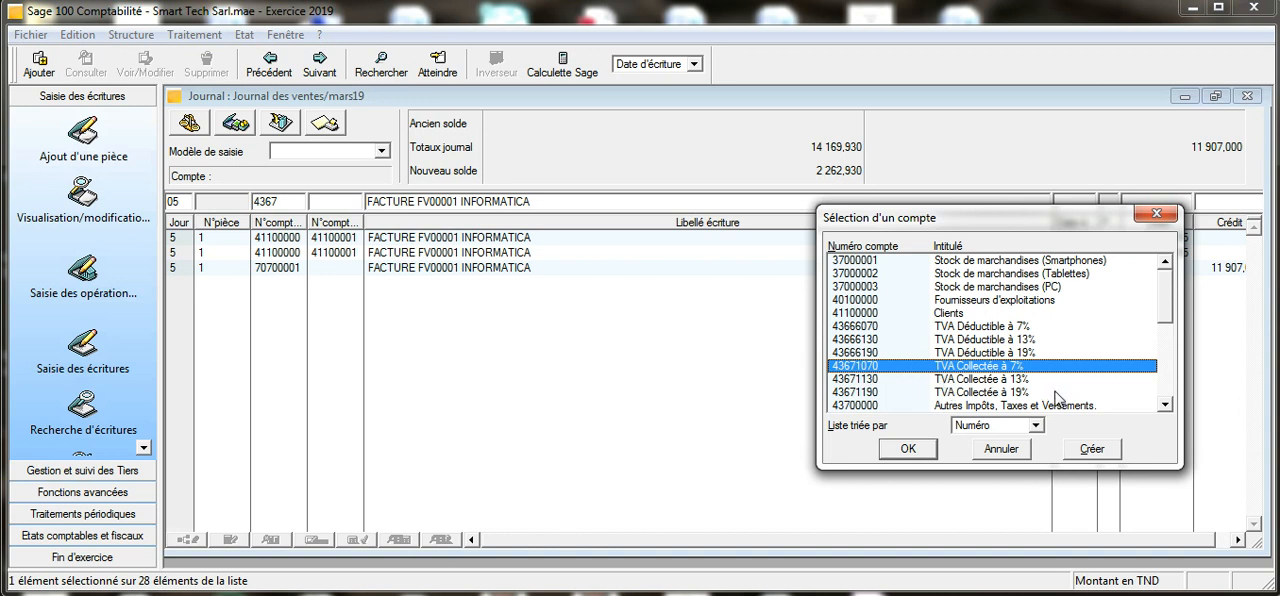
left_click(872, 393)
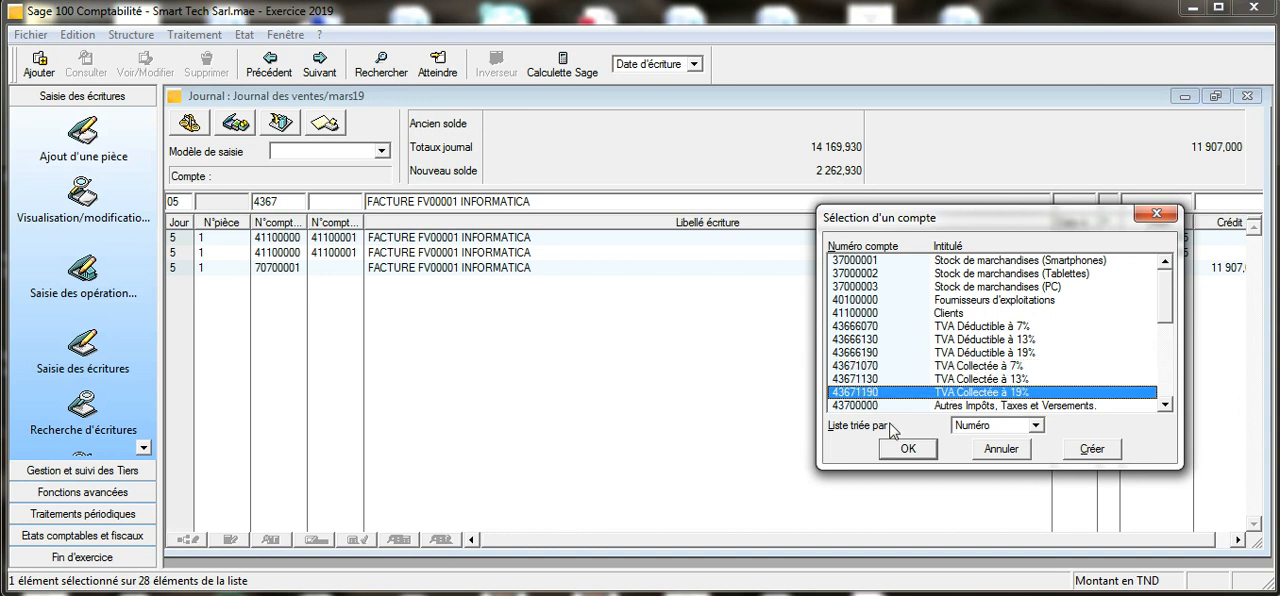
left_click(898, 451)
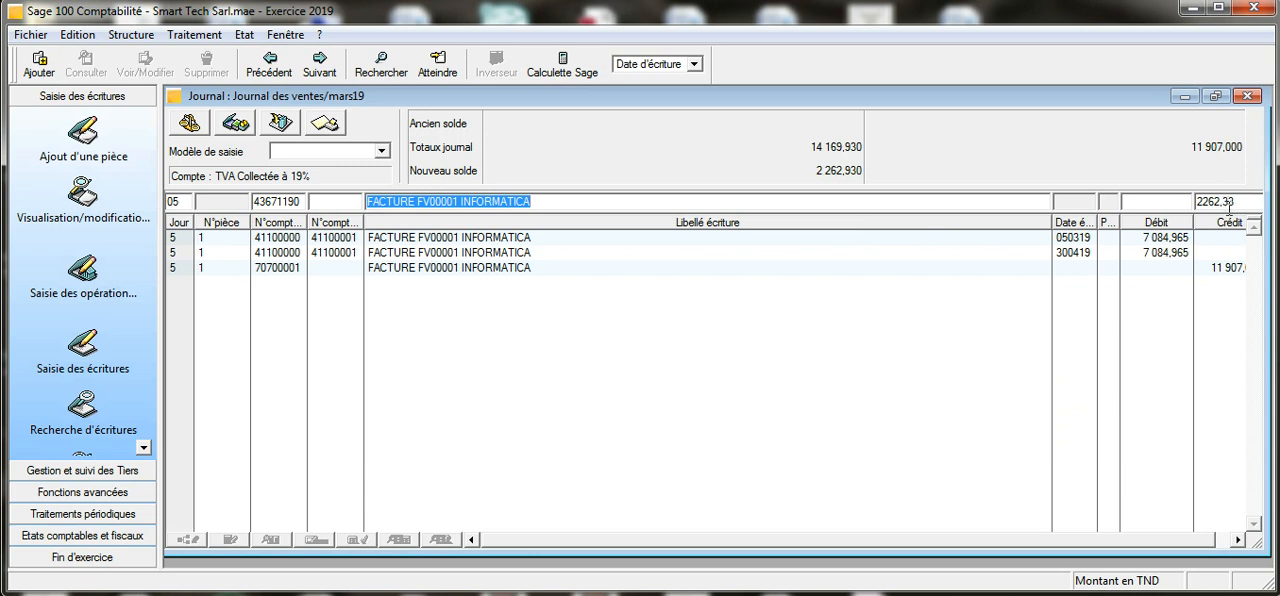
key("Return")
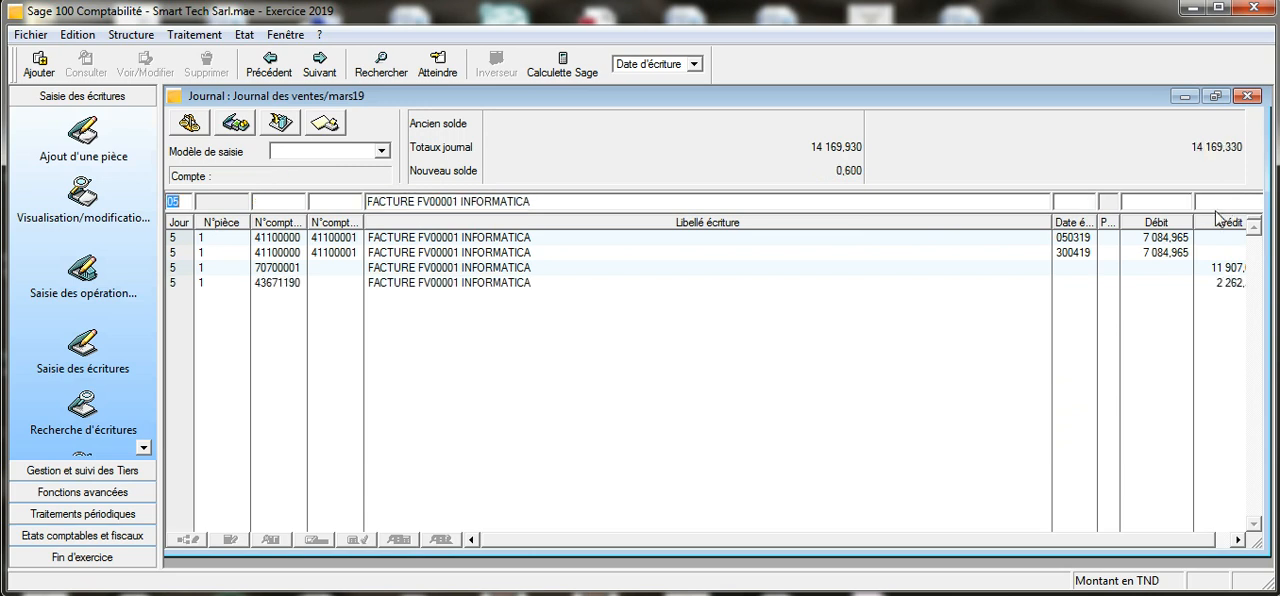
- Record the fiscal stamp line on account 43700000 with a credit of 0,6 and check the journal's credit column
left_click(265, 203)
type("437")
key("Tab")
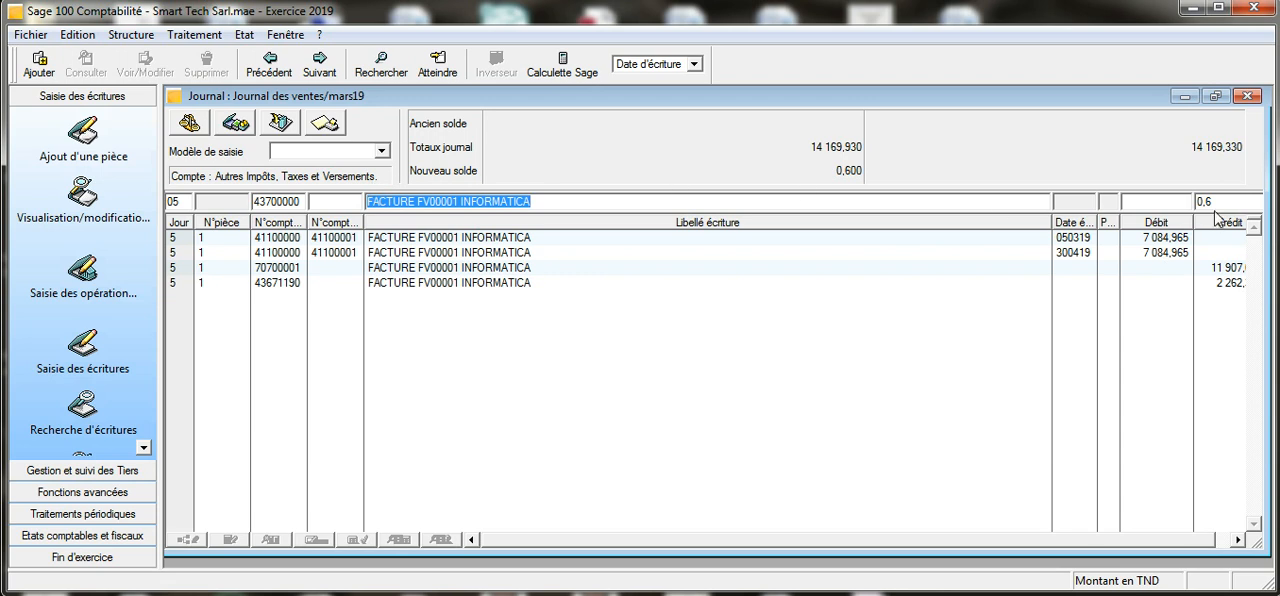
key("Return")
left_click(1238, 539)
left_click(1238, 539)
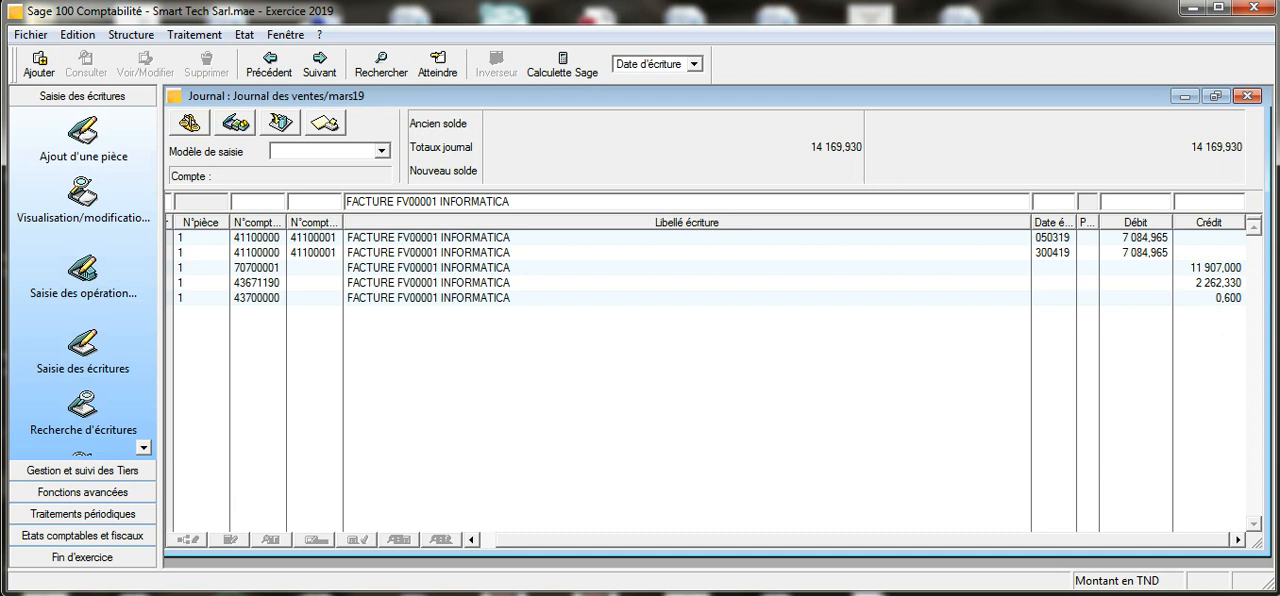
- Close the sales journal, then open the March 2019 "Banque" journal with an entry on day 05
left_click(1247, 96)
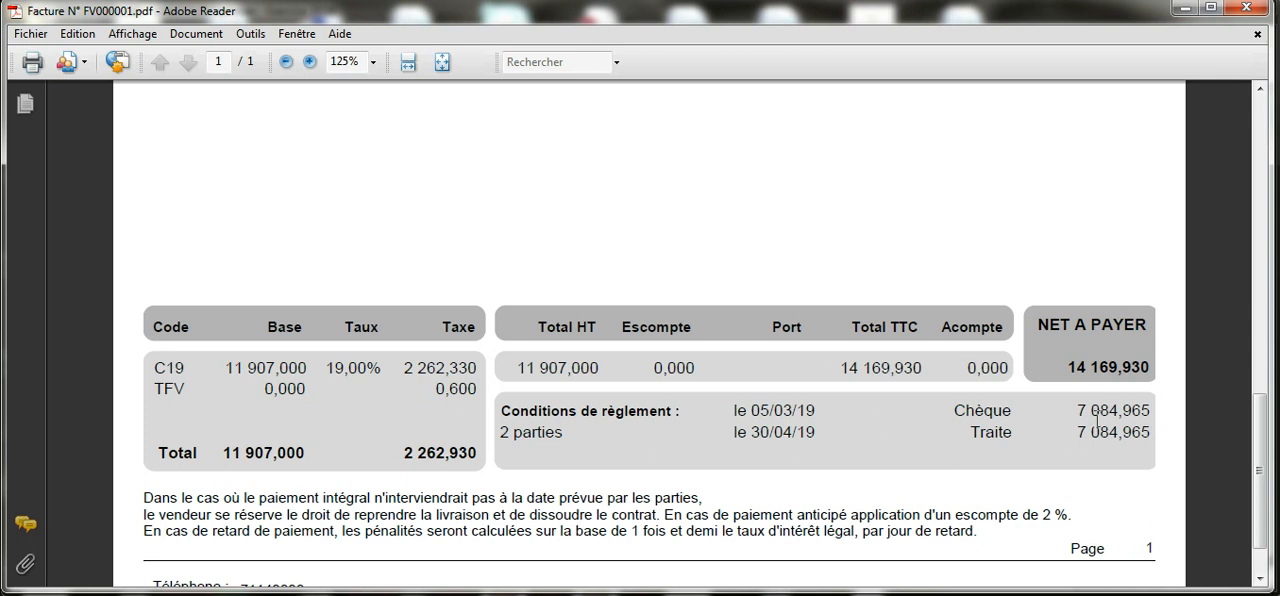
left_click(1183, 14)
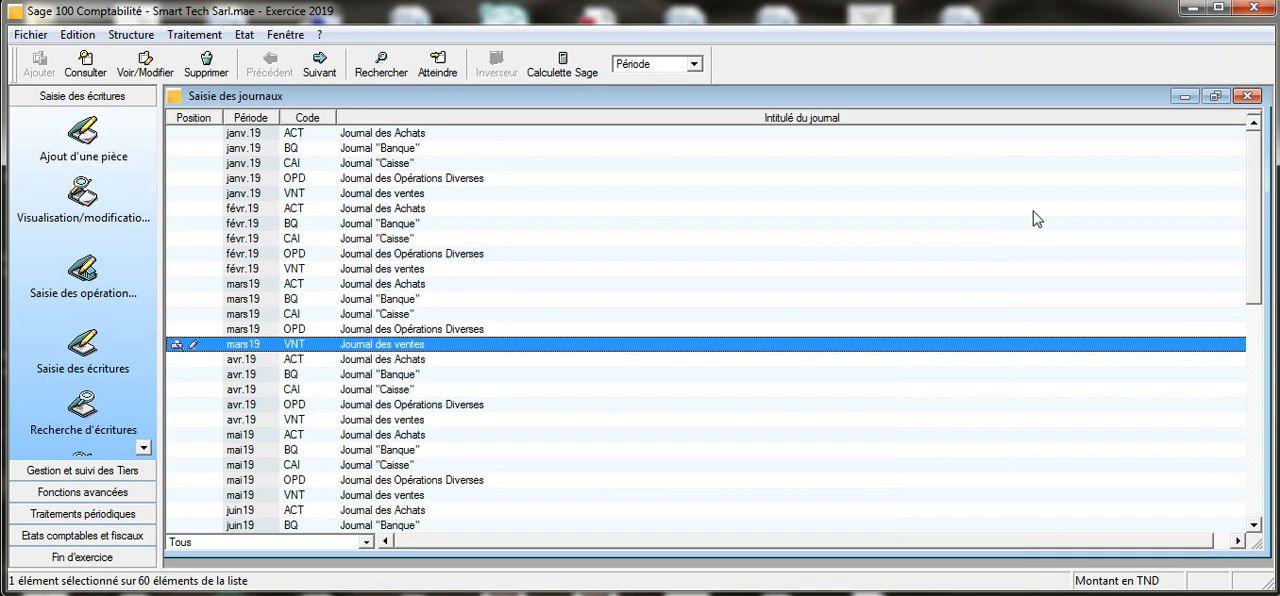
left_click(306, 300)
double_click(306, 300)
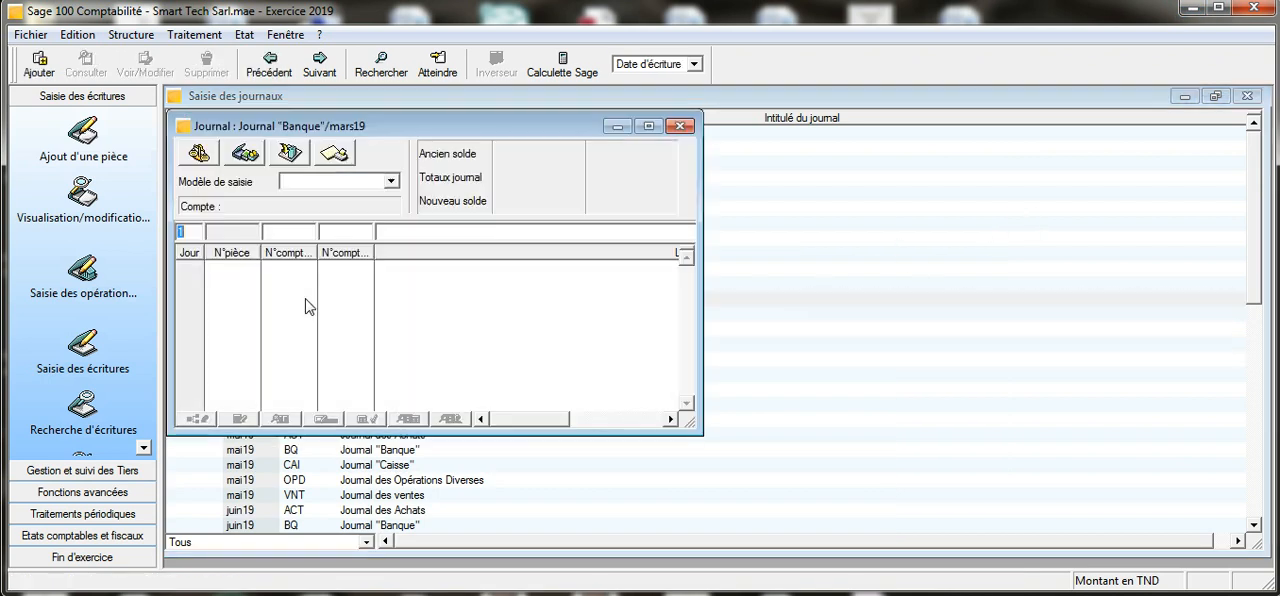
left_click(649, 127)
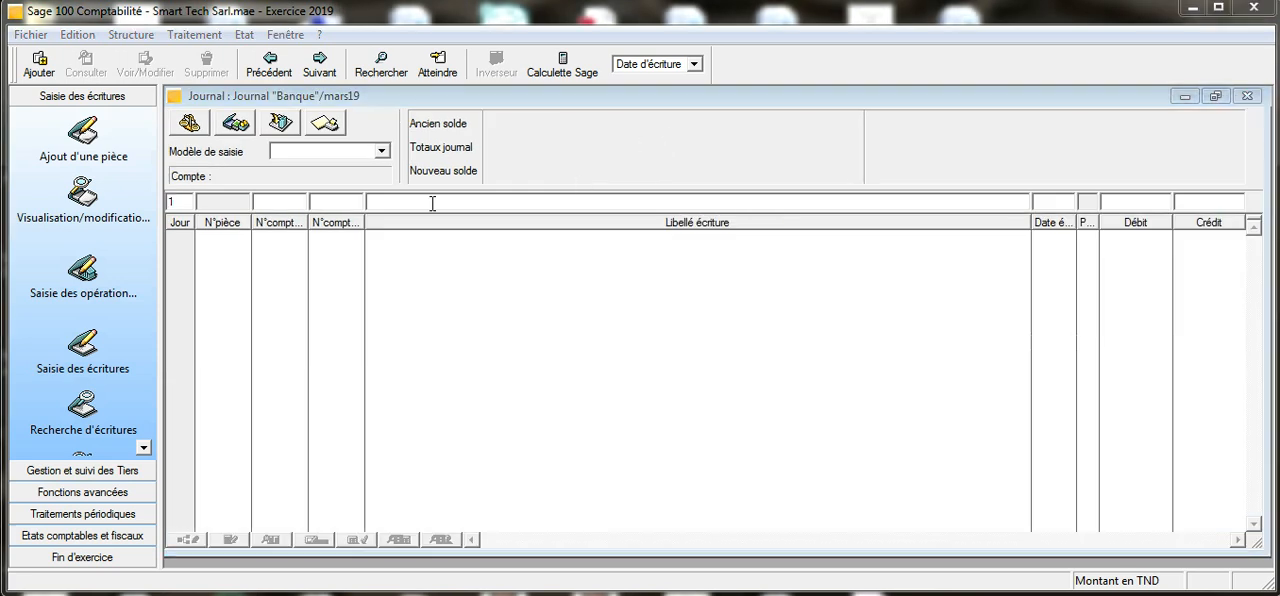
left_click(190, 203)
type("05")
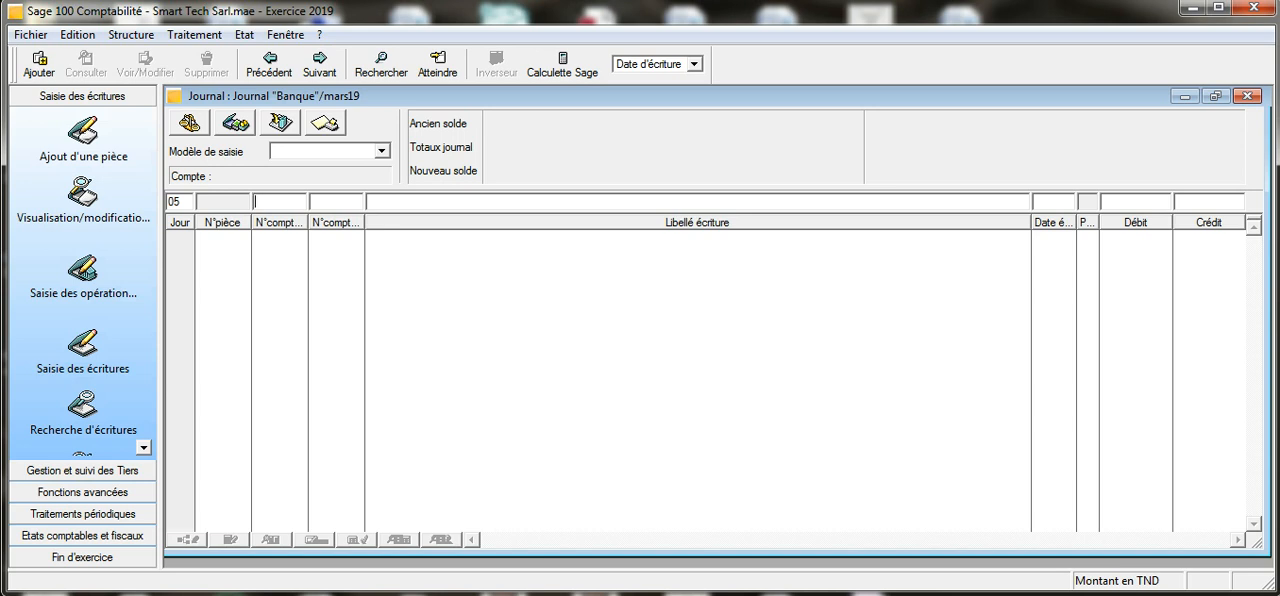
- Start the payment line on account 41100000 for customer INFORMATICA with the label "Chèque n°215 INFORMATICA"
type("411")
key("Tab")
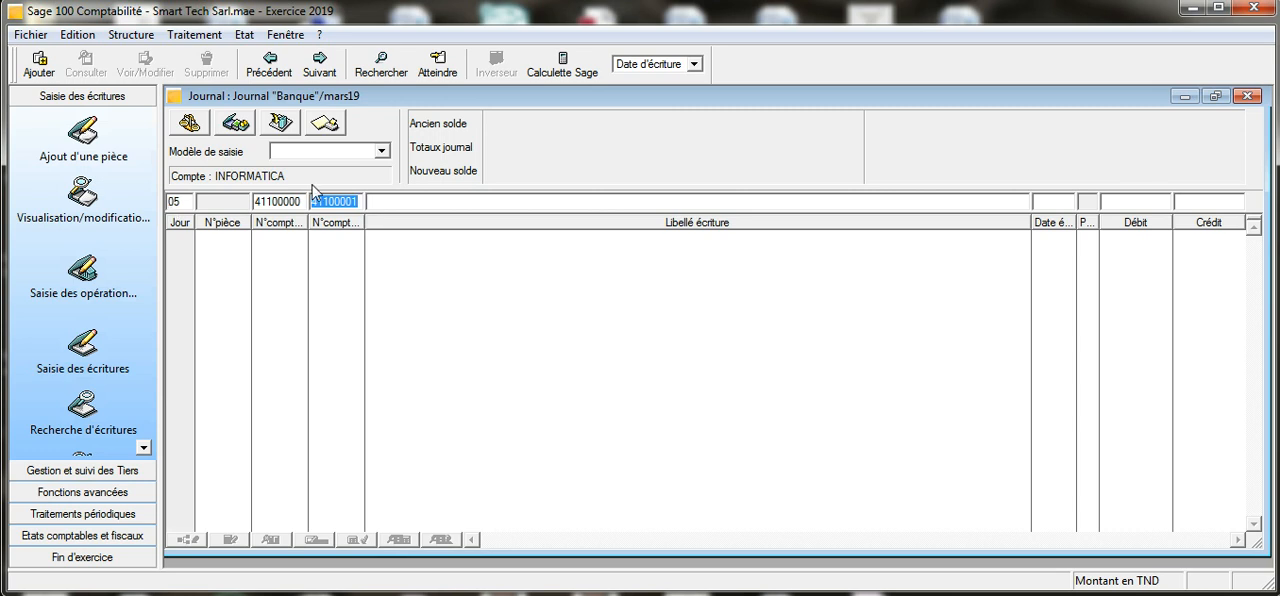
left_click(379, 201)
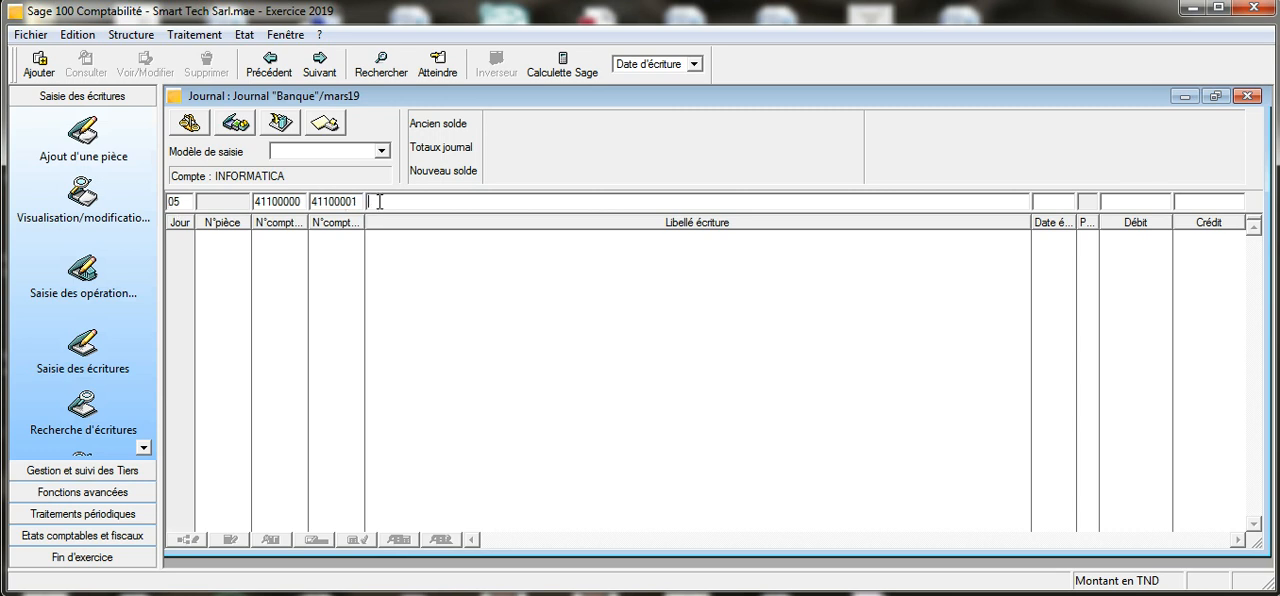
type("Chèque n°215 INFO")
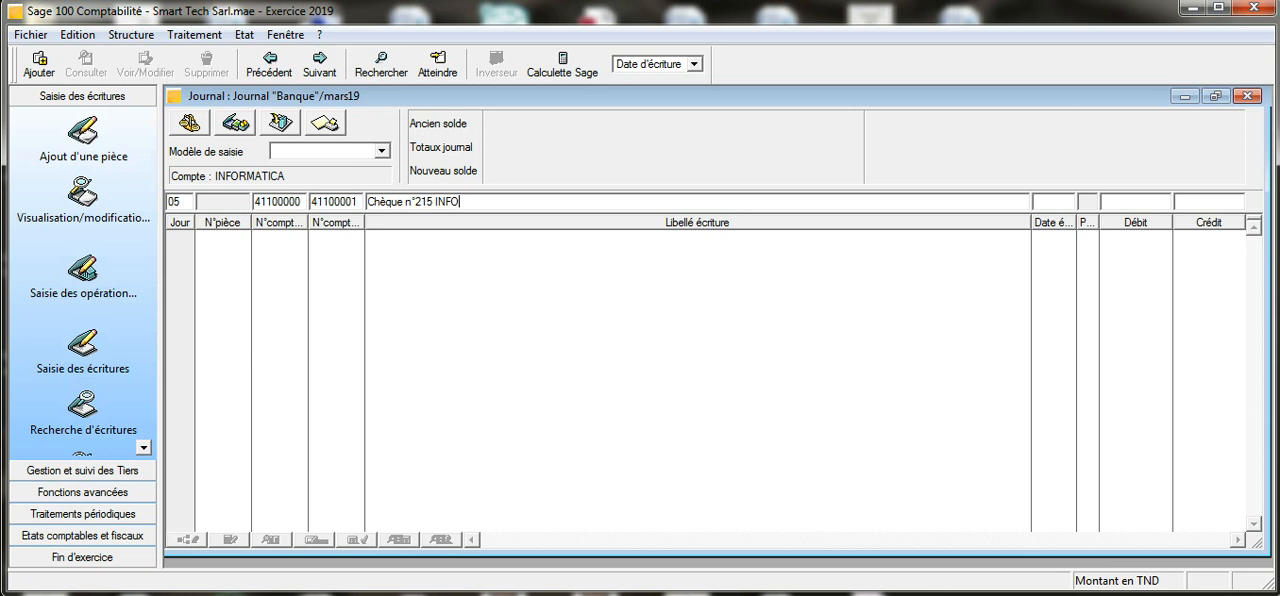
type("RMATICA")
- Set the credit of the cheque's customer line to 7084,965 and record the line
type("7084")
type(",965")
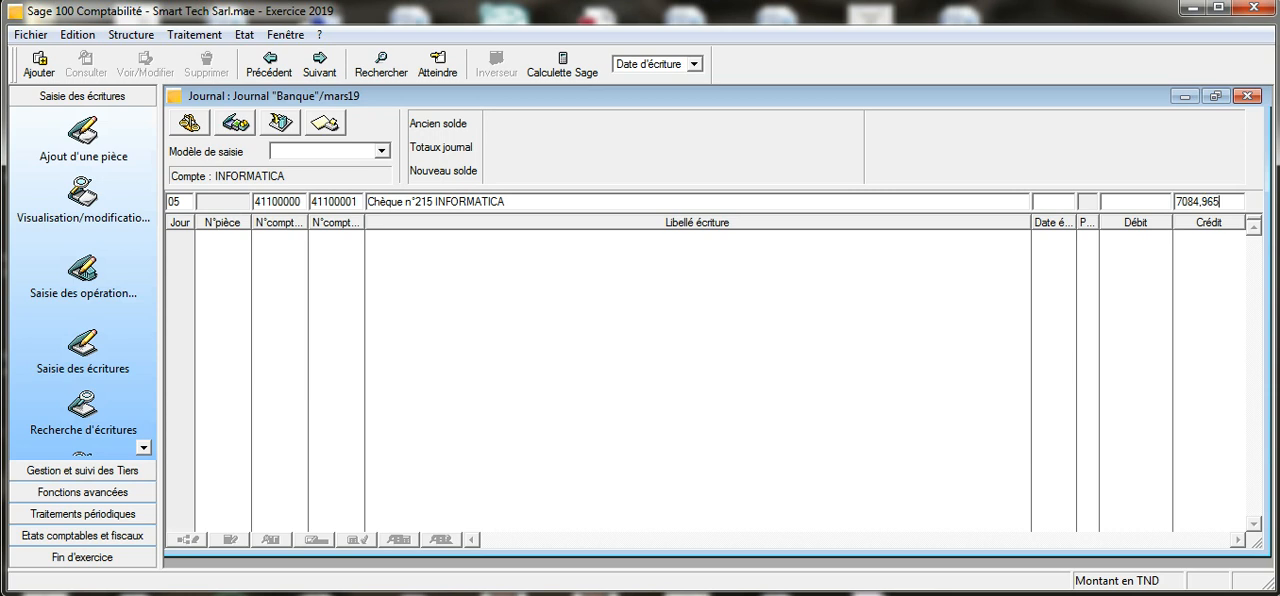
key("Return")
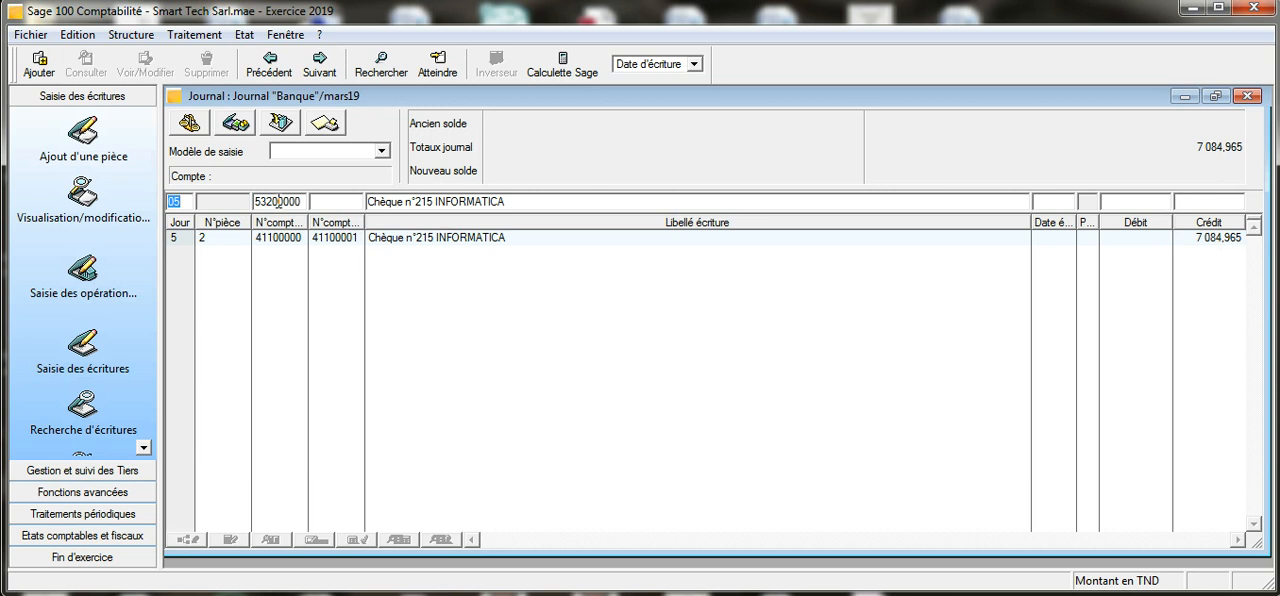
- Record the cheque's balancing line on bank account 53200000 with a debit of 7084,965
left_click(278, 201)
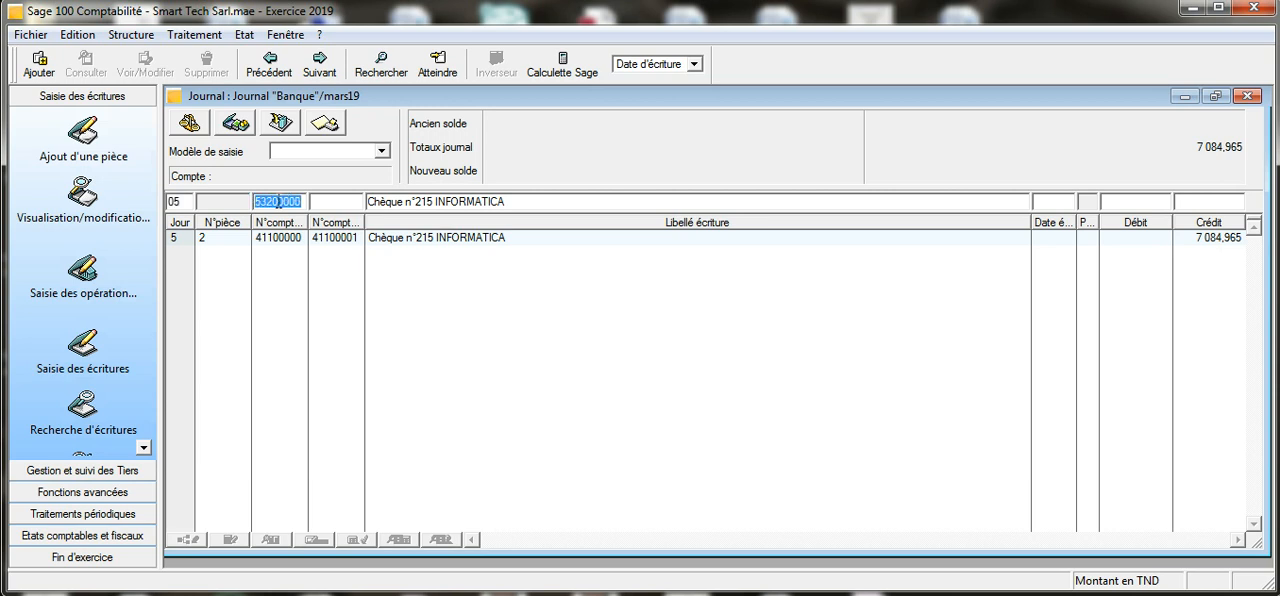
key("Tab")
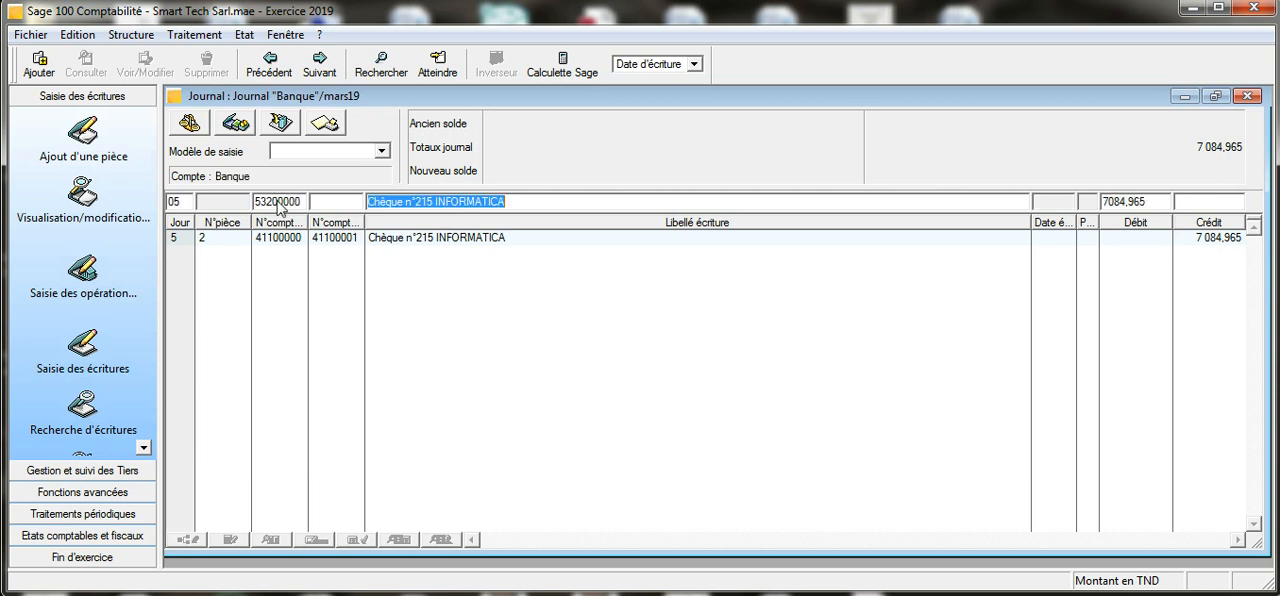
left_click(1158, 203)
key("Return")
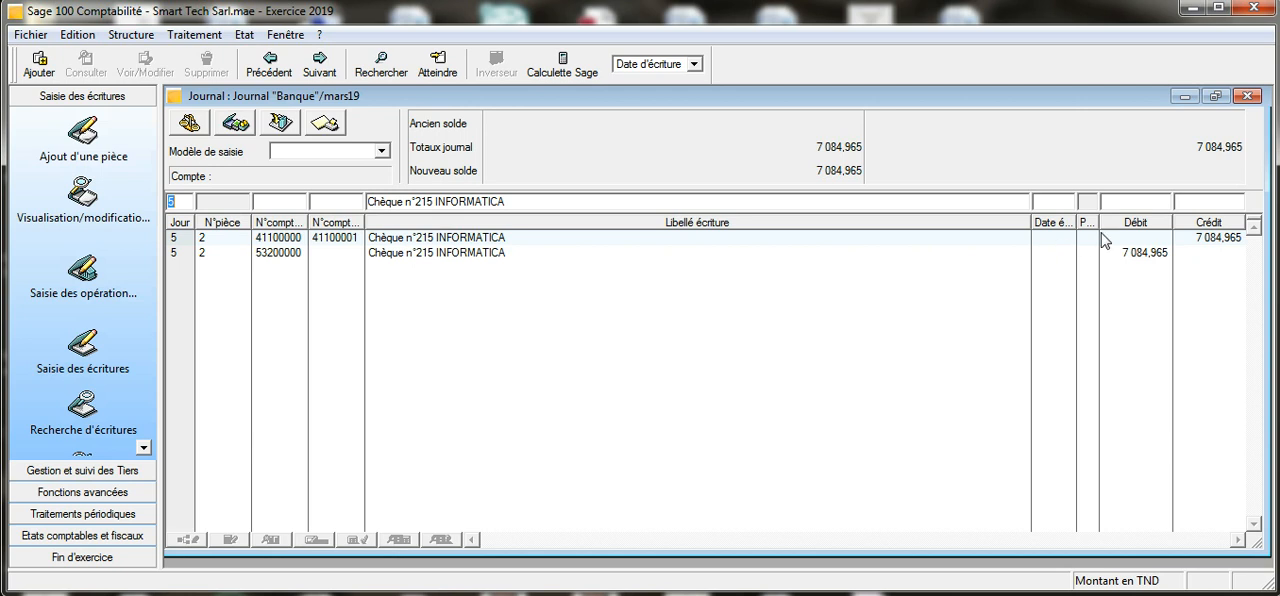
- Close the March bank journal, then open the April 2019 "Banque" journal maximized with an entry on day 30
left_click(1248, 97)
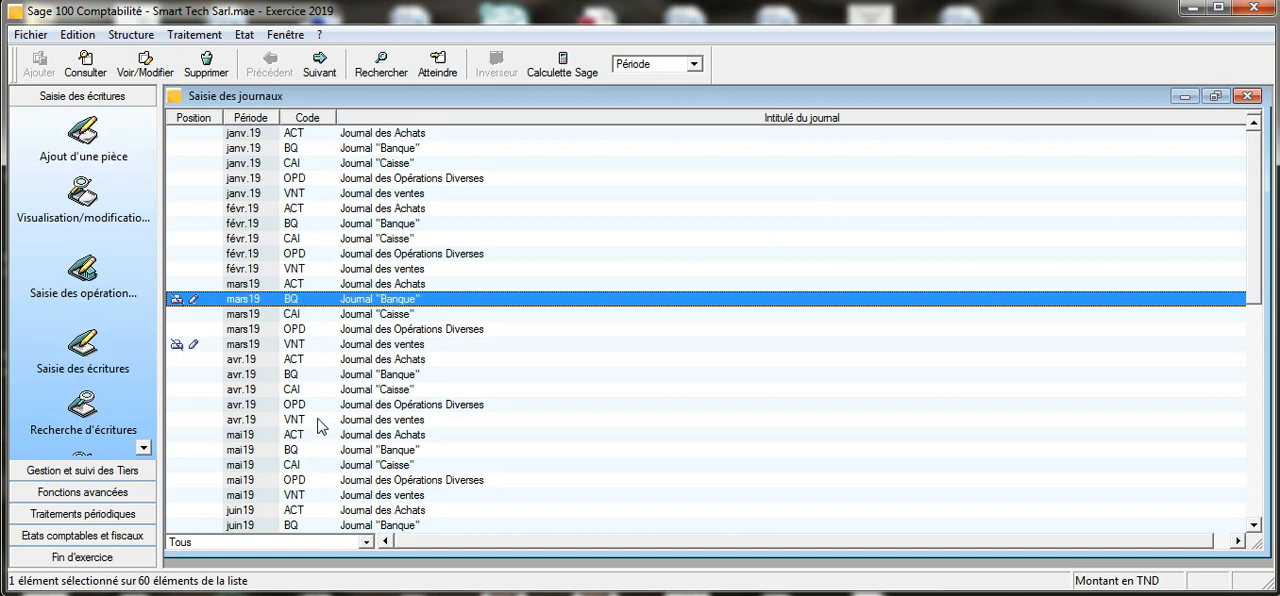
double_click(336, 376)
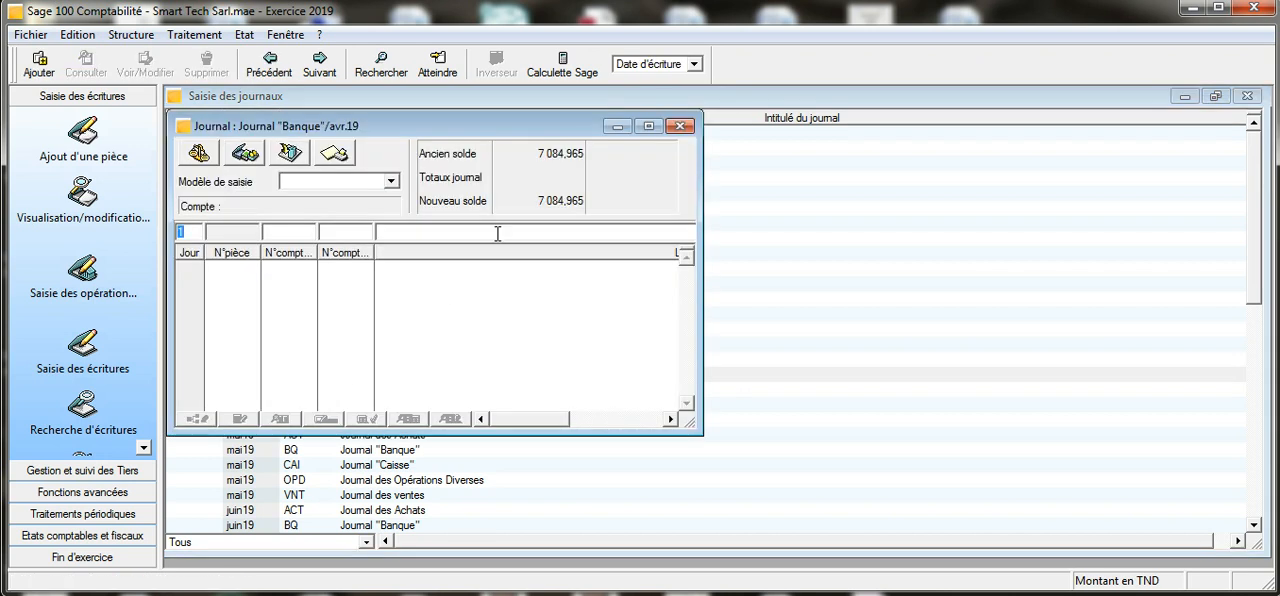
left_click(648, 126)
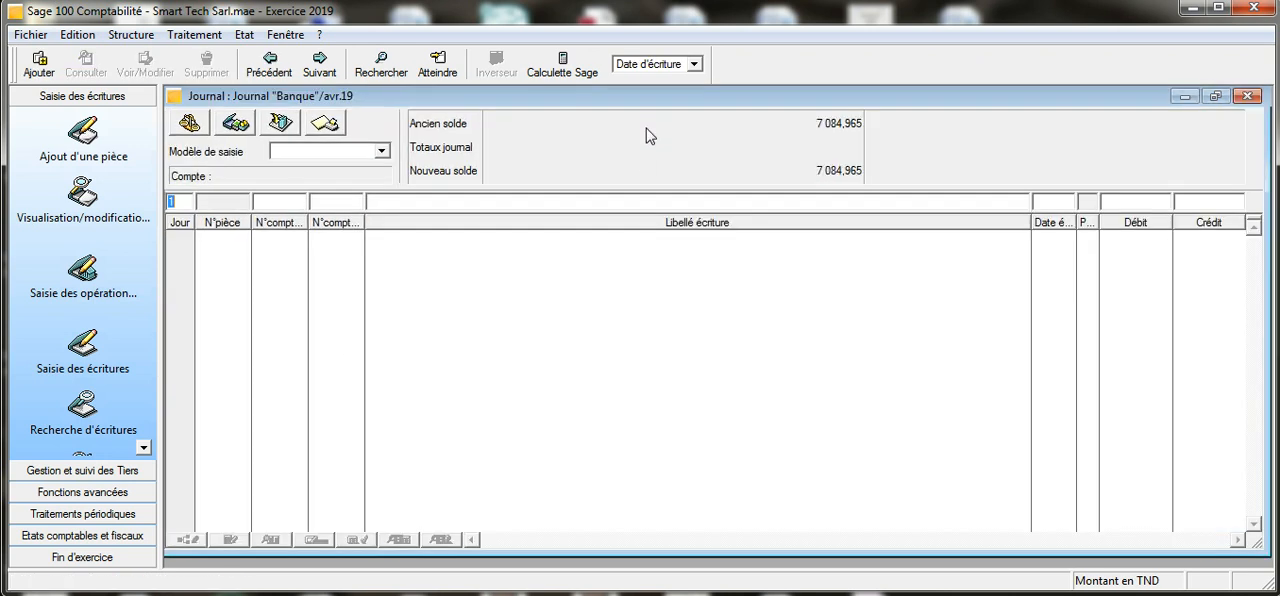
type("30")
type("411")
- Fill the line with account 41100000, customer INFORMATICA and the label "Traite n°184 INFORMATICA"
key("Tab")
key("Tab")
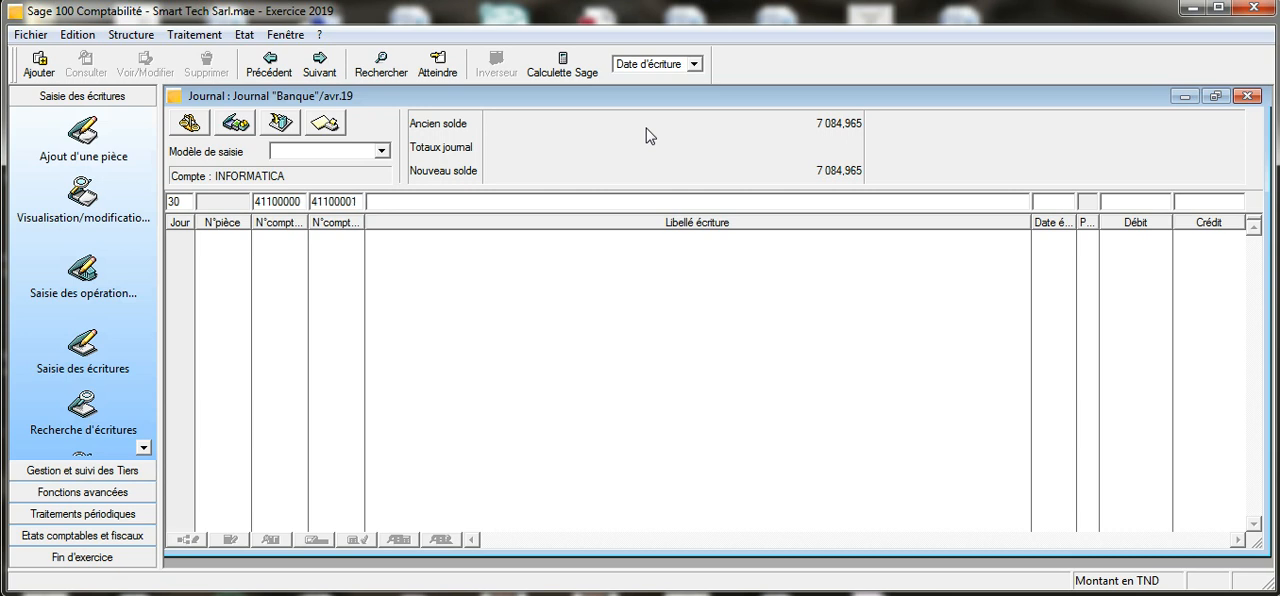
type("Traite n°184 INFORMA")
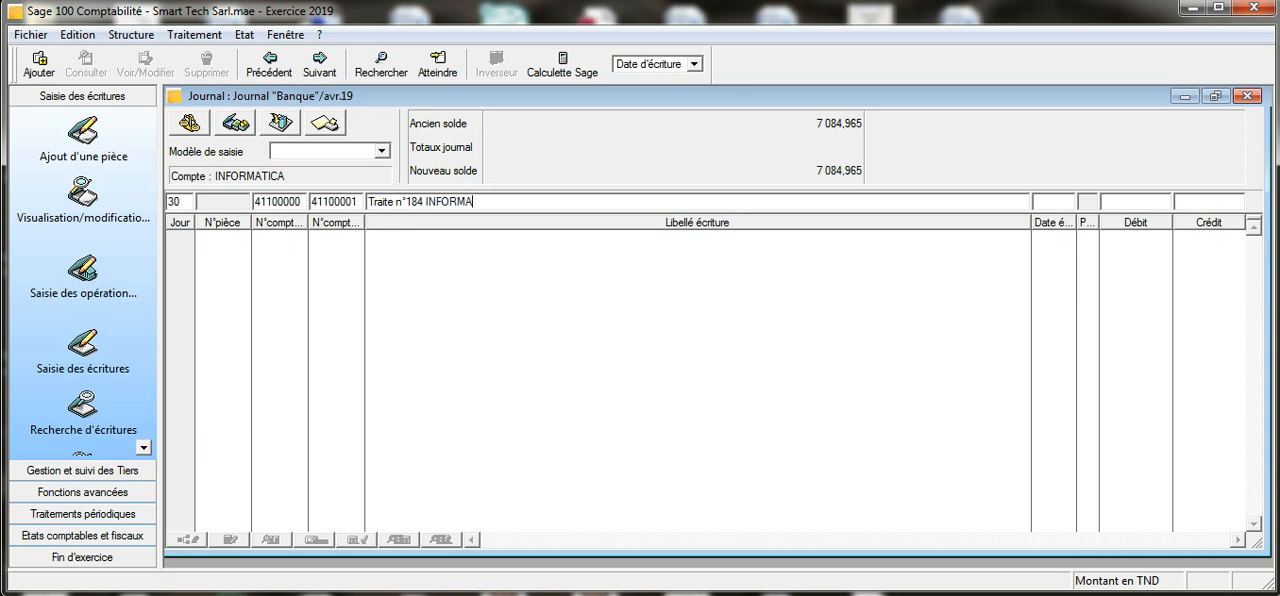
type("TICA")
- Set the credit of the bill of exchange's customer line to 7084,965 and record the line
type("7084")
type("9")
key("BackSpace")
type(",965")
key("Return")
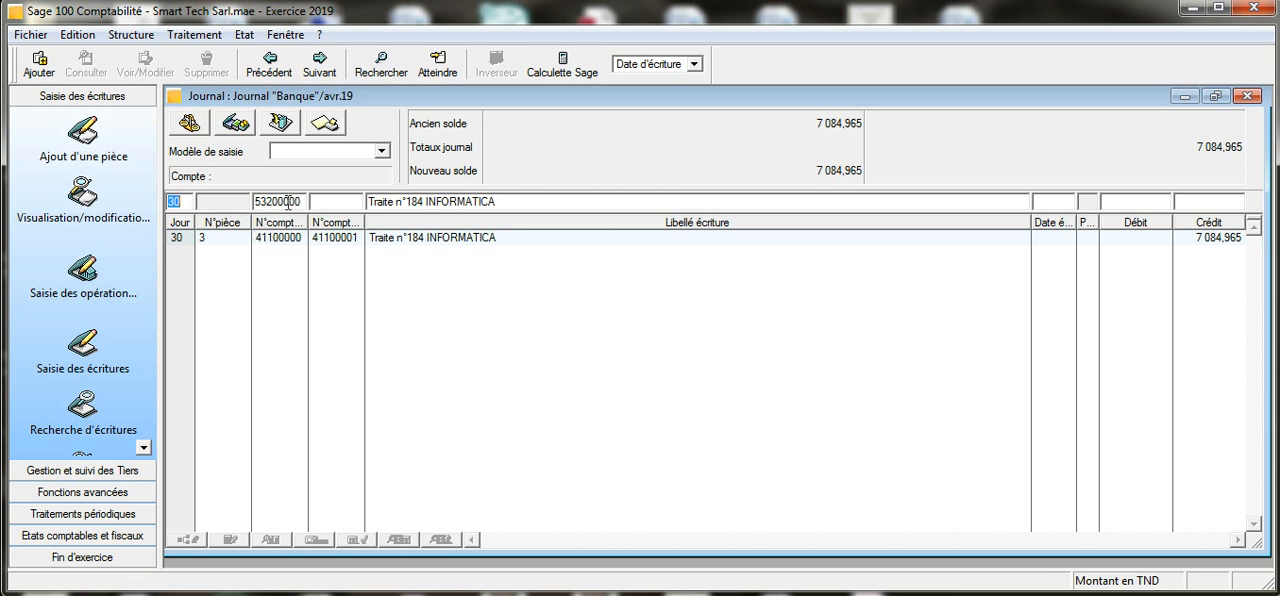
- Record the bill's balancing line on bank account 53200000 with a debit of 7084,965, then close the April bank journal
left_click(288, 203)
key("Tab")
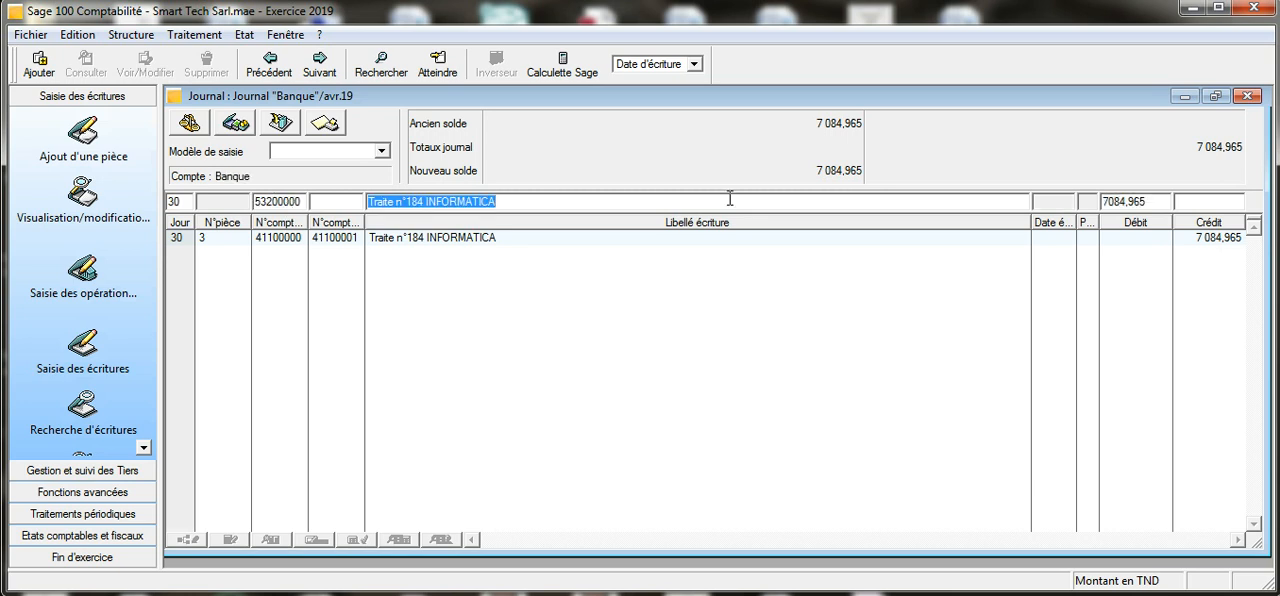
left_click(1150, 201)
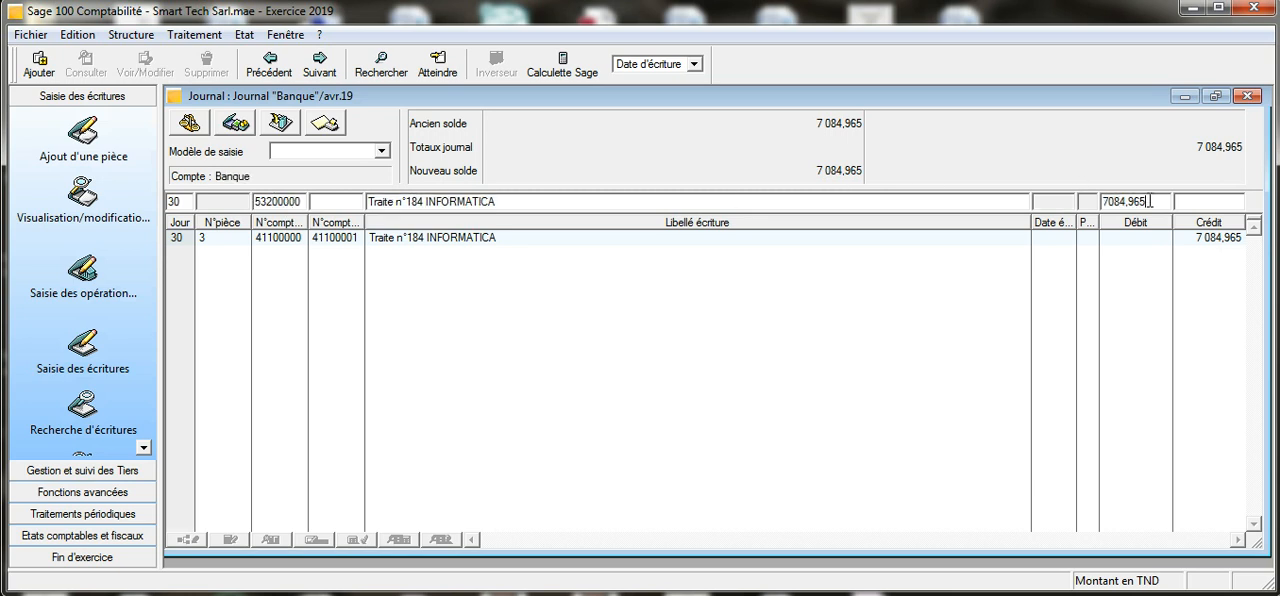
key("Return")
key("Return")
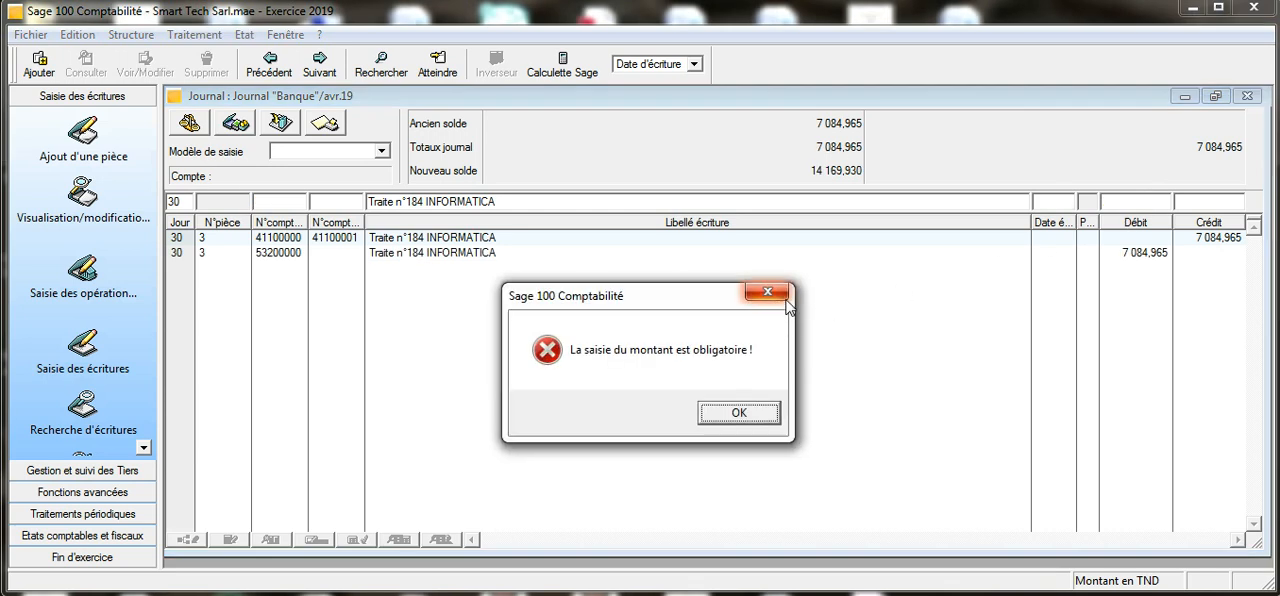
left_click(785, 300)
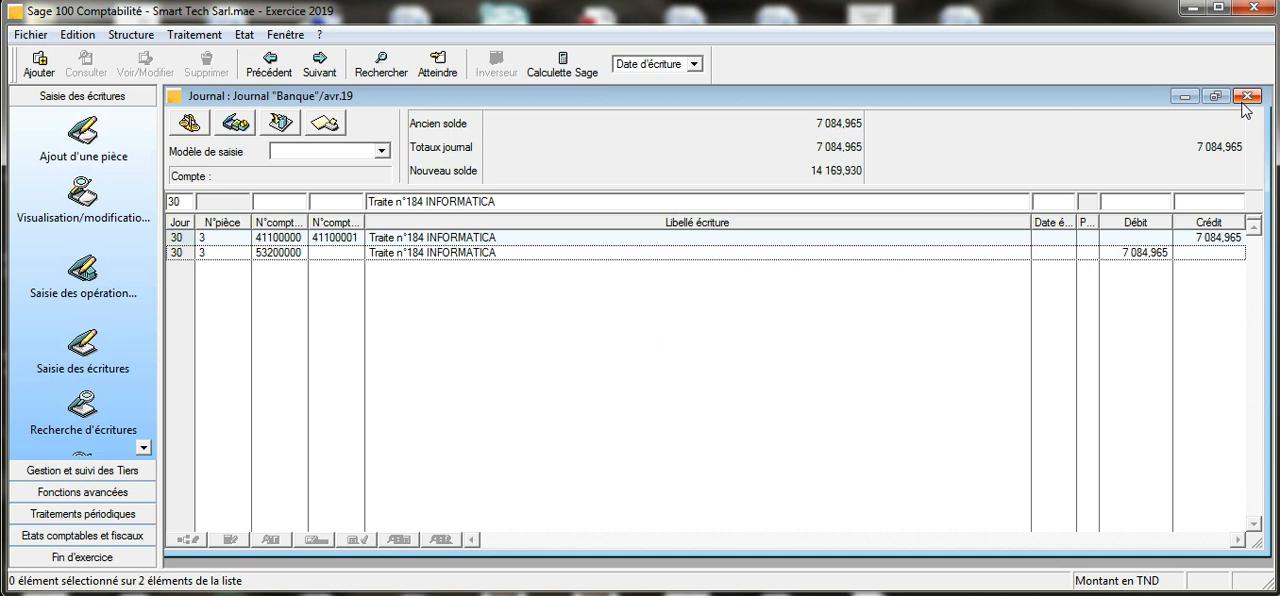
left_click(1243, 102)
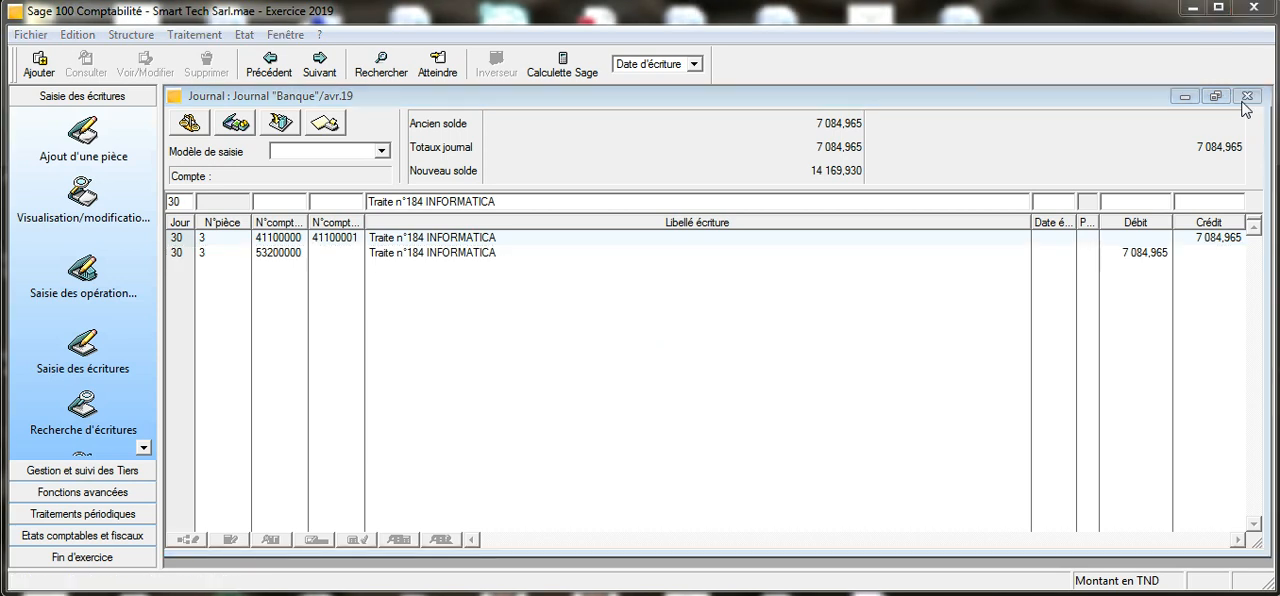